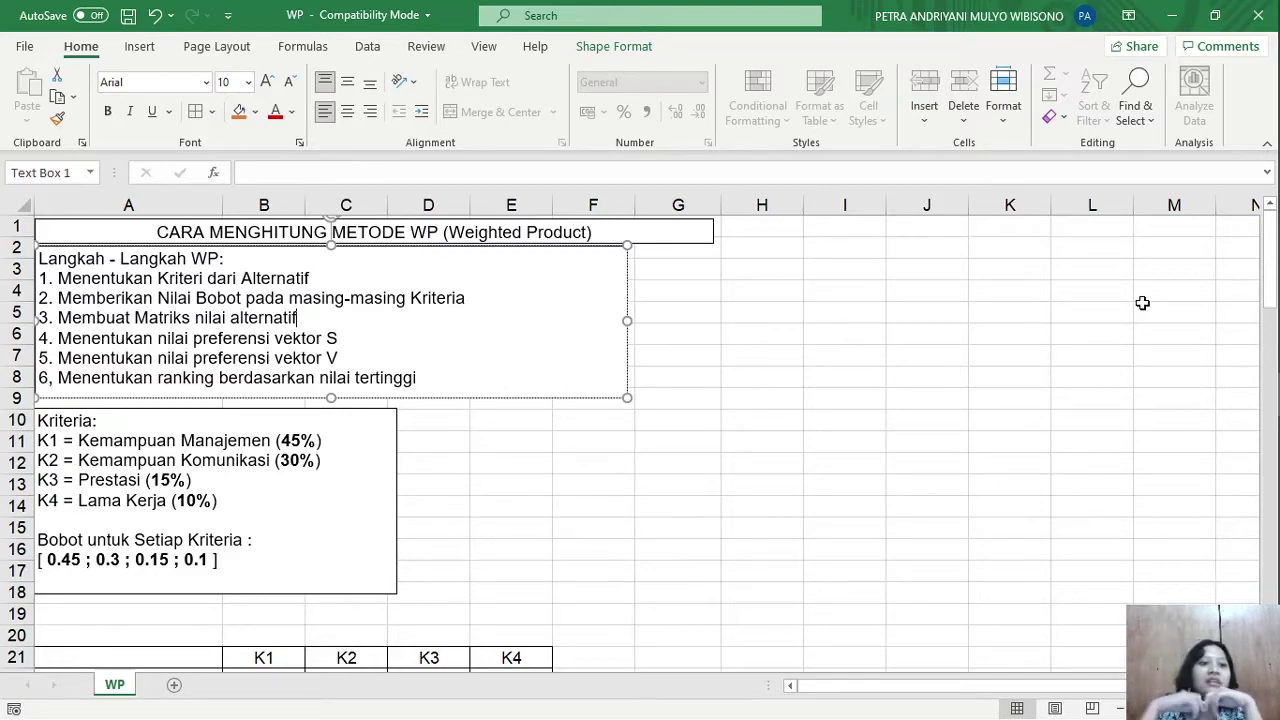
- Replace the comma after the number 6 in the Langkah - Langkah WP text box with a period
{"action": "left_click", "coordinate": [55, 377]}
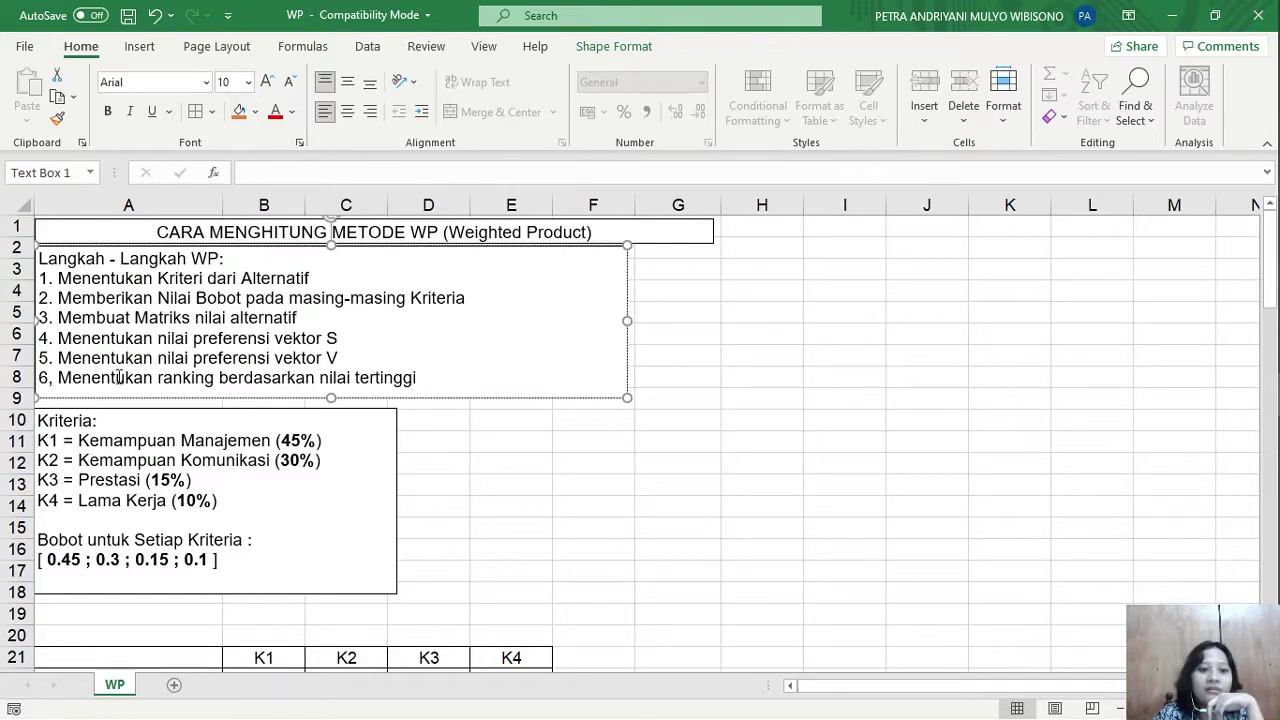
{"action": "left_click", "coordinate": [513, 450]}
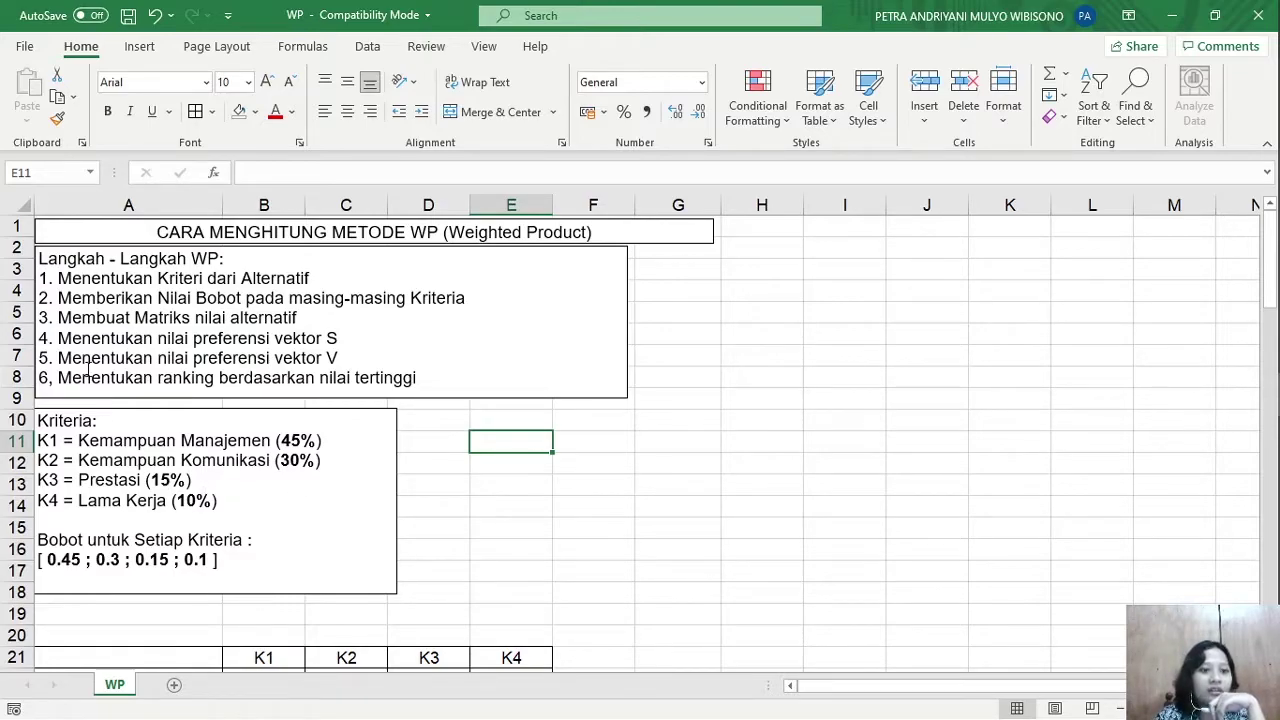
{"action": "left_click", "coordinate": [52, 375]}
{"action": "key", "text": "BackSpace"}
{"action": "type", "text": "."}
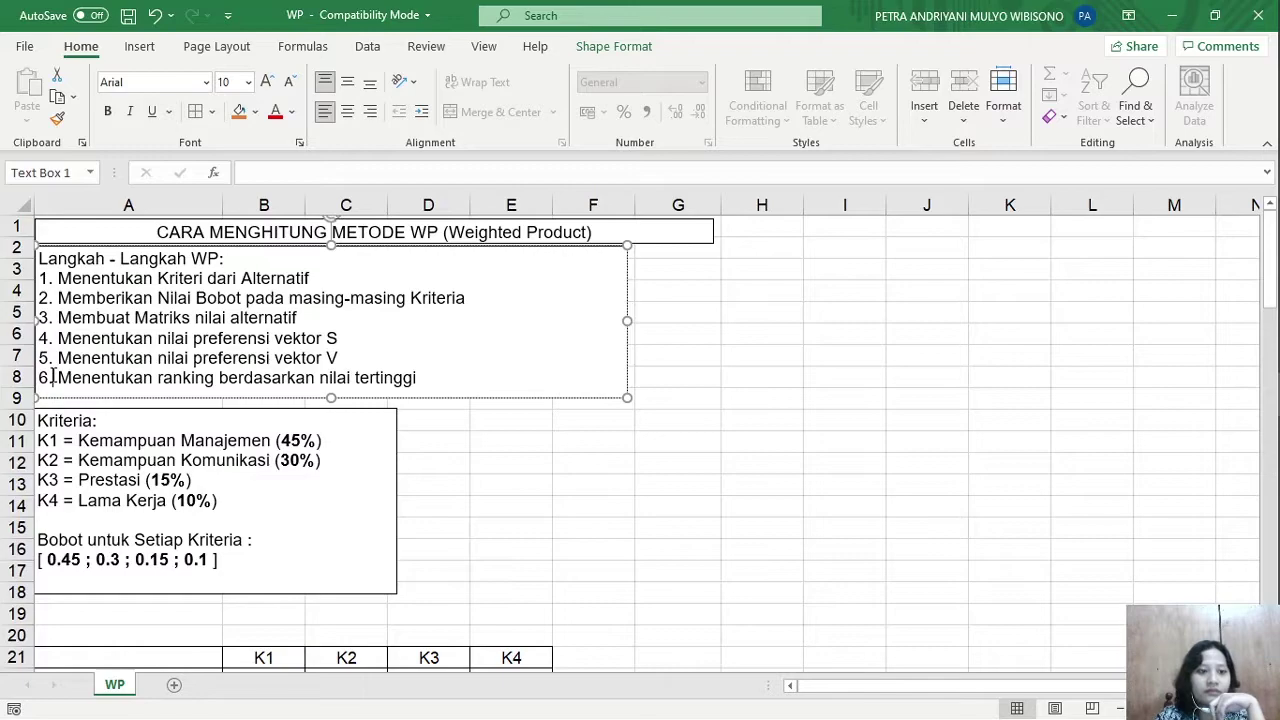
{"action": "left_click", "coordinate": [524, 480]}
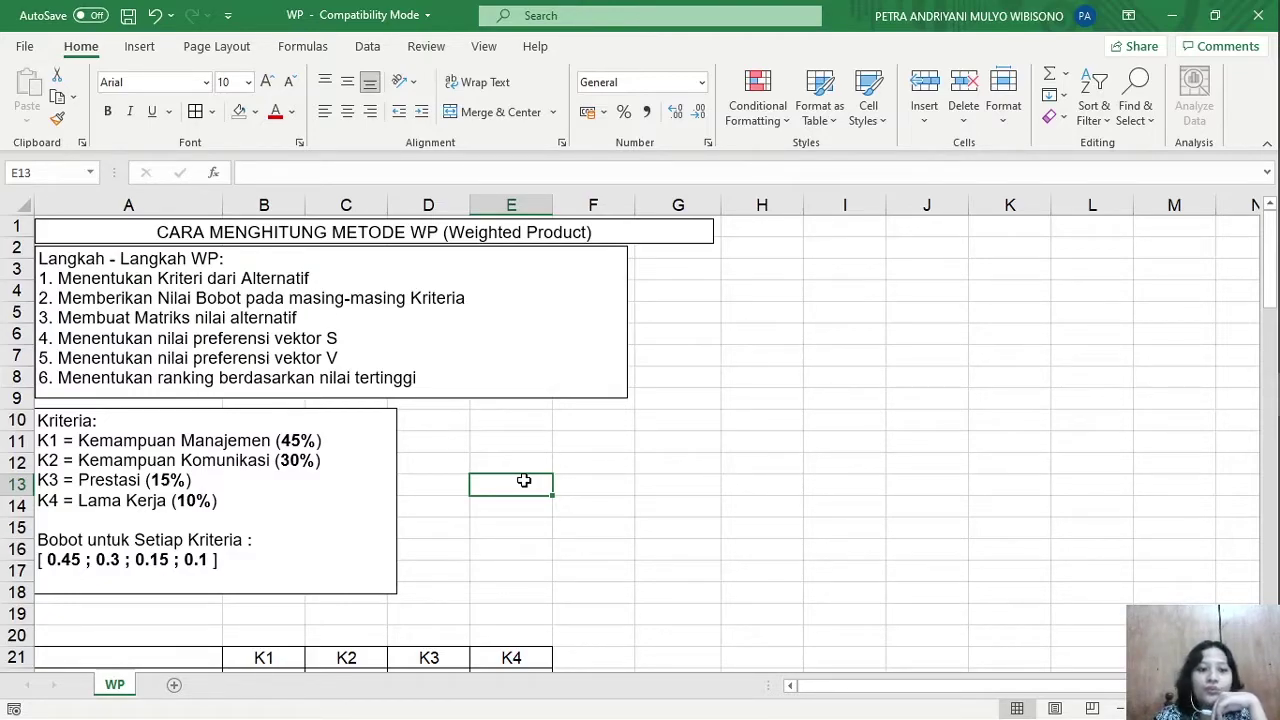
- Examine the criteria list, the Bobot weights and the Pangkat (Wj) row B23:E23 with its Benefit label
{"action": "scroll", "coordinate": [524, 480], "scroll_direction": "down", "scroll_amount": 3}
{"action": "scroll", "coordinate": [524, 480], "scroll_direction": "up", "scroll_amount": 1}
{"action": "scroll", "coordinate": [524, 480], "scroll_direction": "up", "scroll_amount": 1}
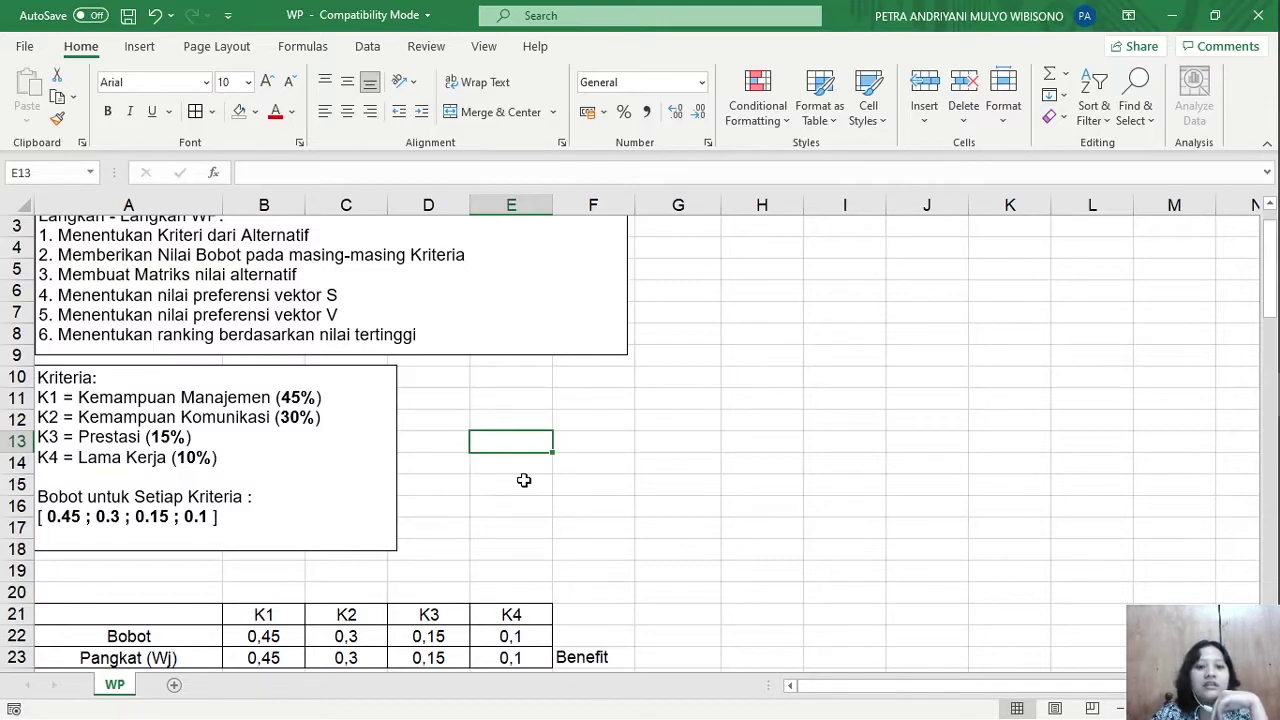
{"action": "scroll", "coordinate": [524, 480], "scroll_direction": "down", "scroll_amount": 1}
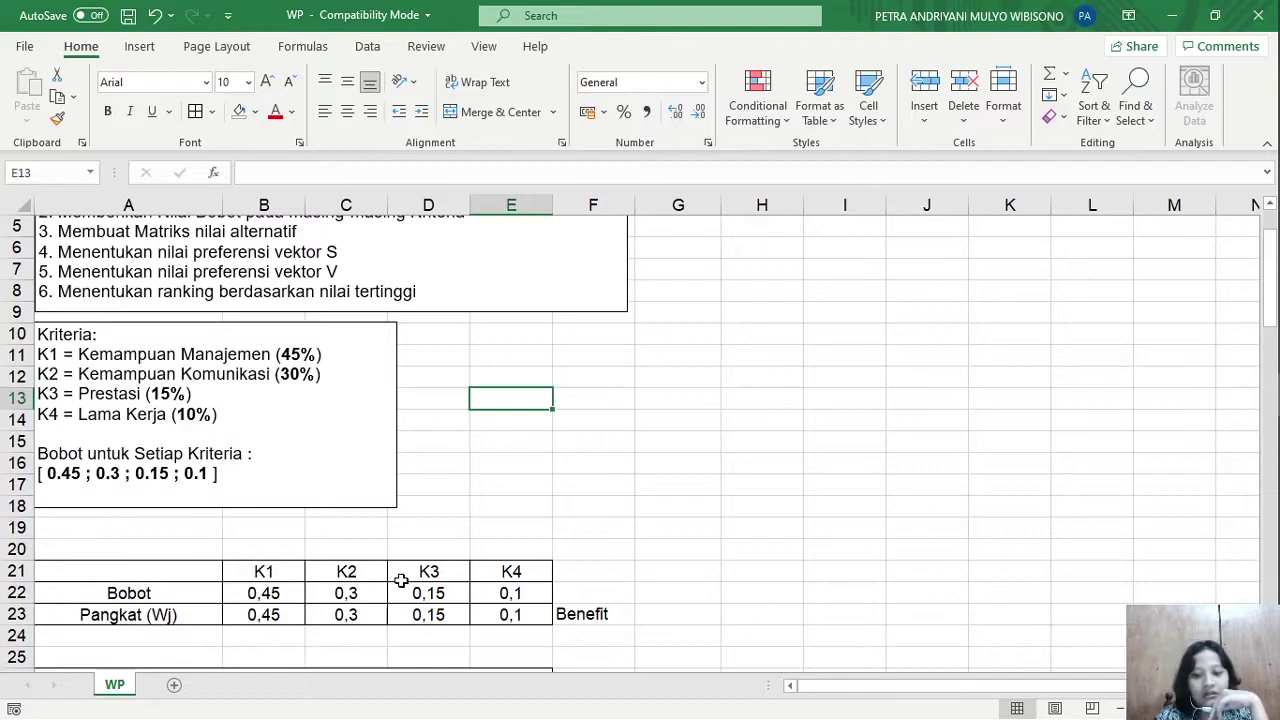
{"action": "left_click", "coordinate": [611, 620]}
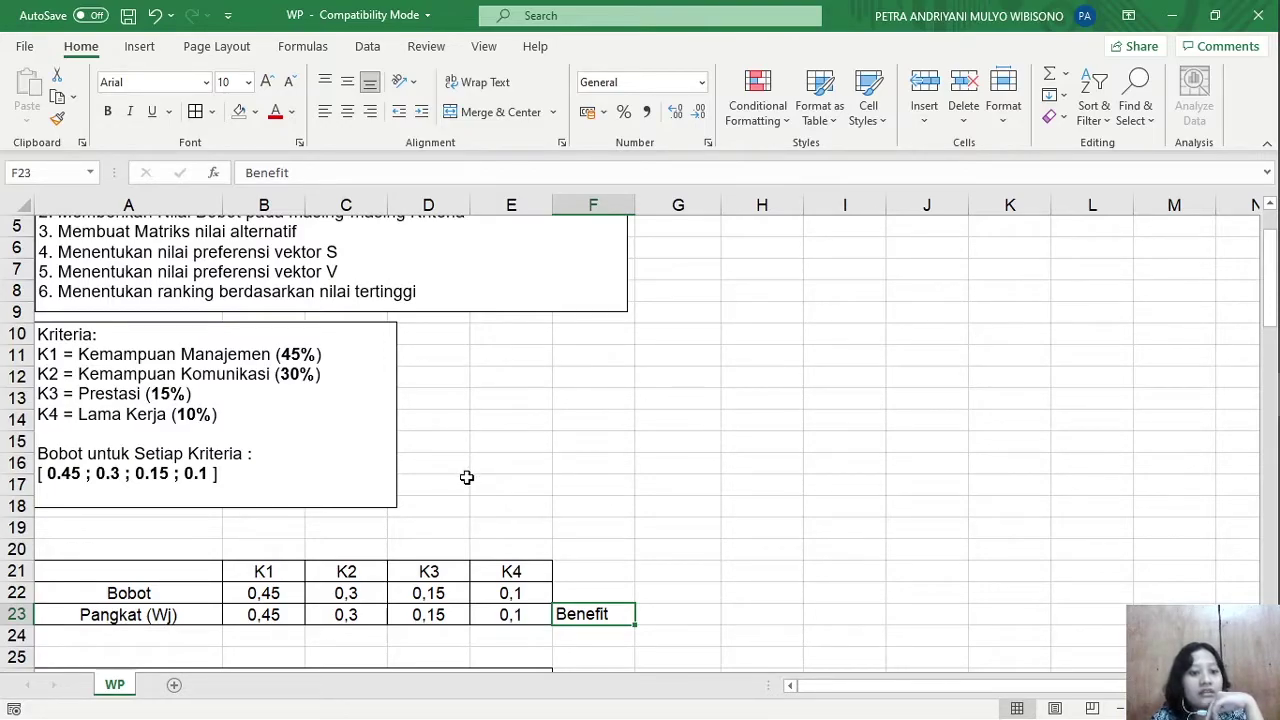
{"action": "left_click_drag", "start_coordinate": [266, 614], "coordinate": [510, 614]}
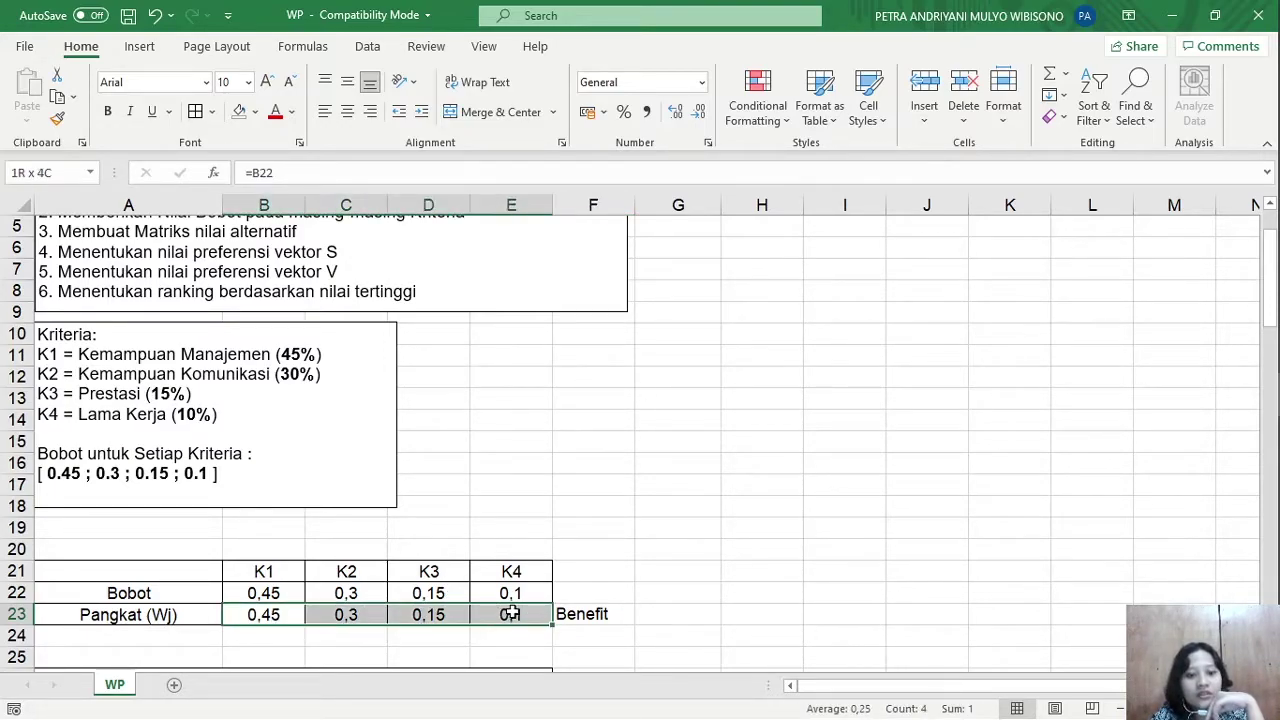
{"action": "left_click", "coordinate": [614, 632]}
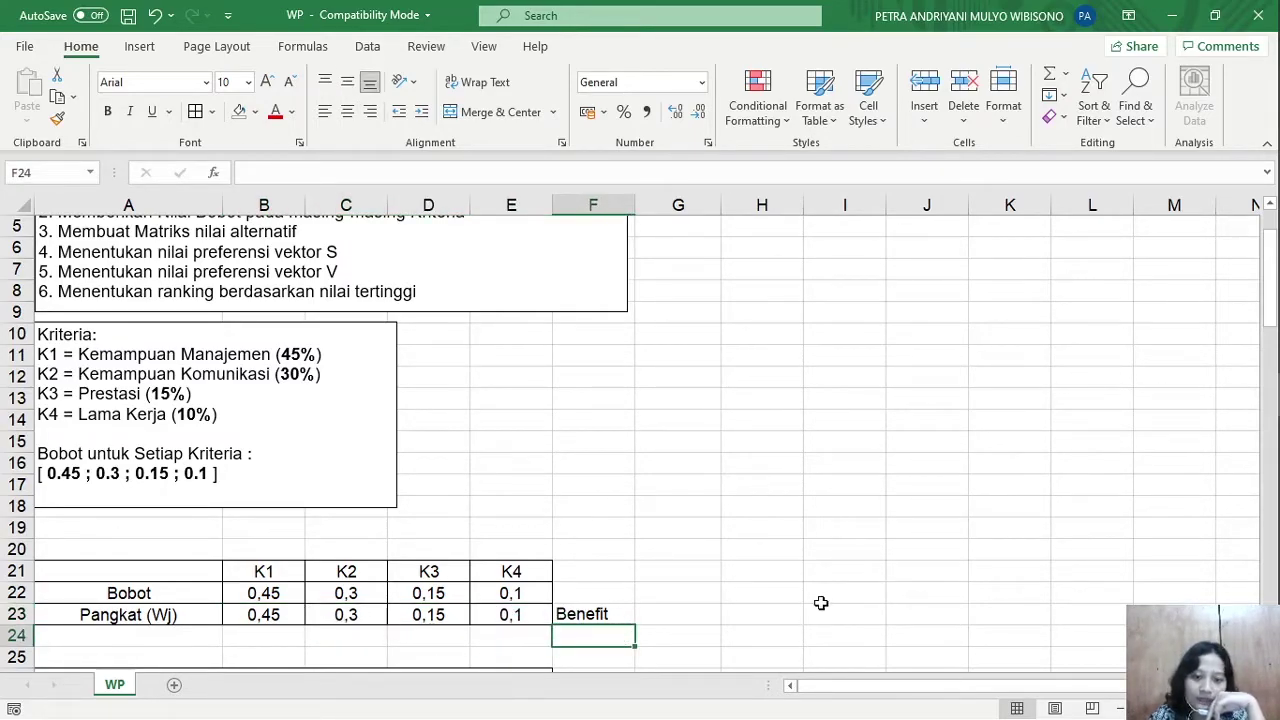
- Vertically centre the merged NAMA / ALTERNATIVE header in the promotion case table
{"action": "scroll", "coordinate": [820, 602], "scroll_direction": "down", "scroll_amount": 3}
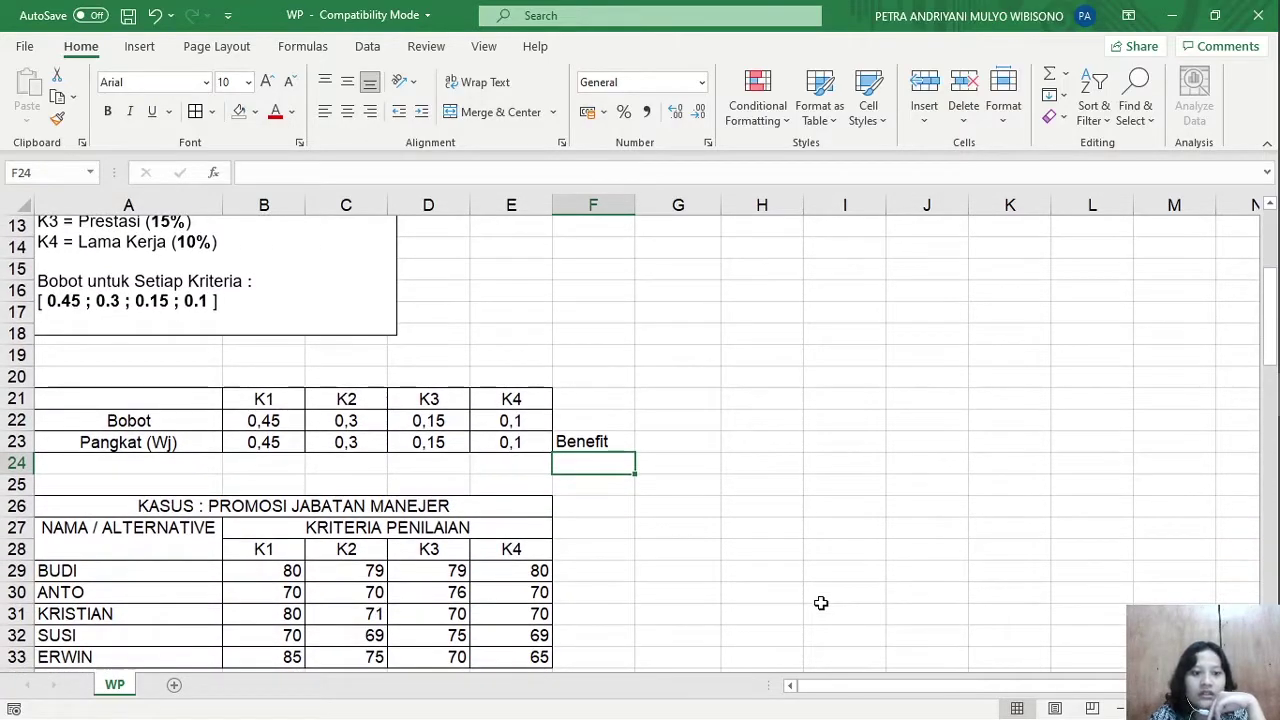
{"action": "scroll", "coordinate": [820, 602], "scroll_direction": "down", "scroll_amount": 1}
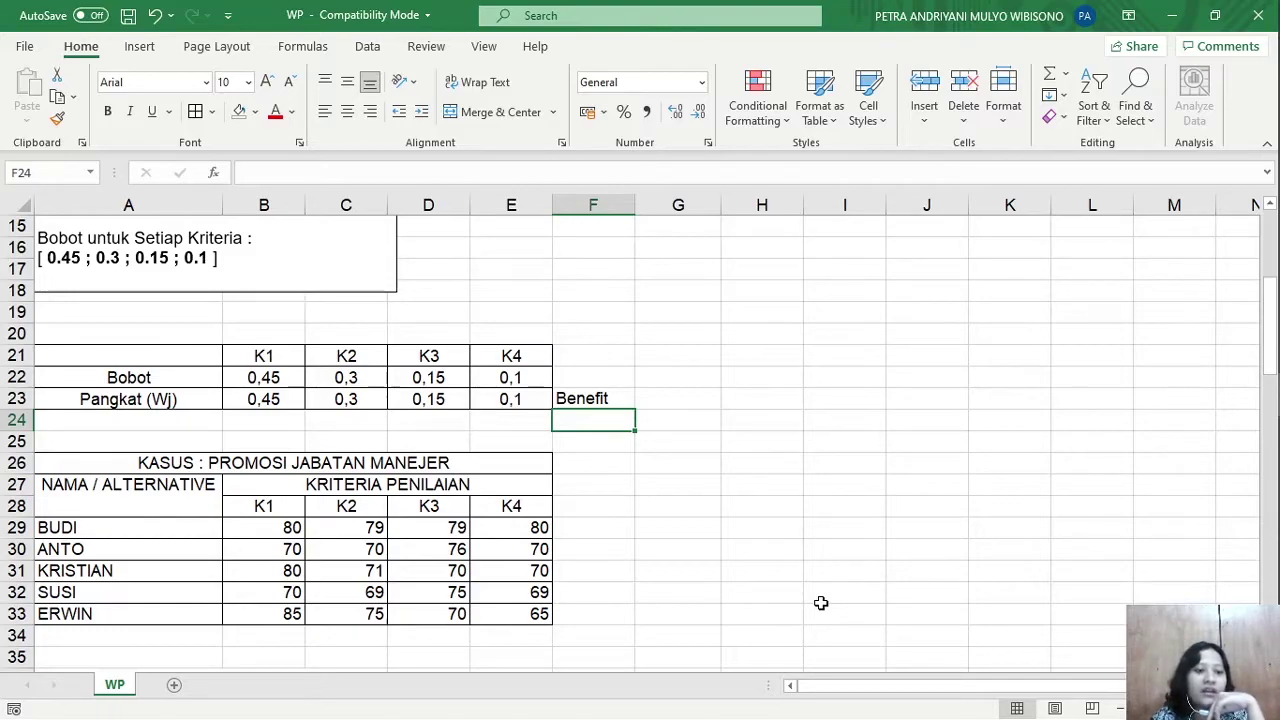
{"action": "left_click", "coordinate": [128, 492]}
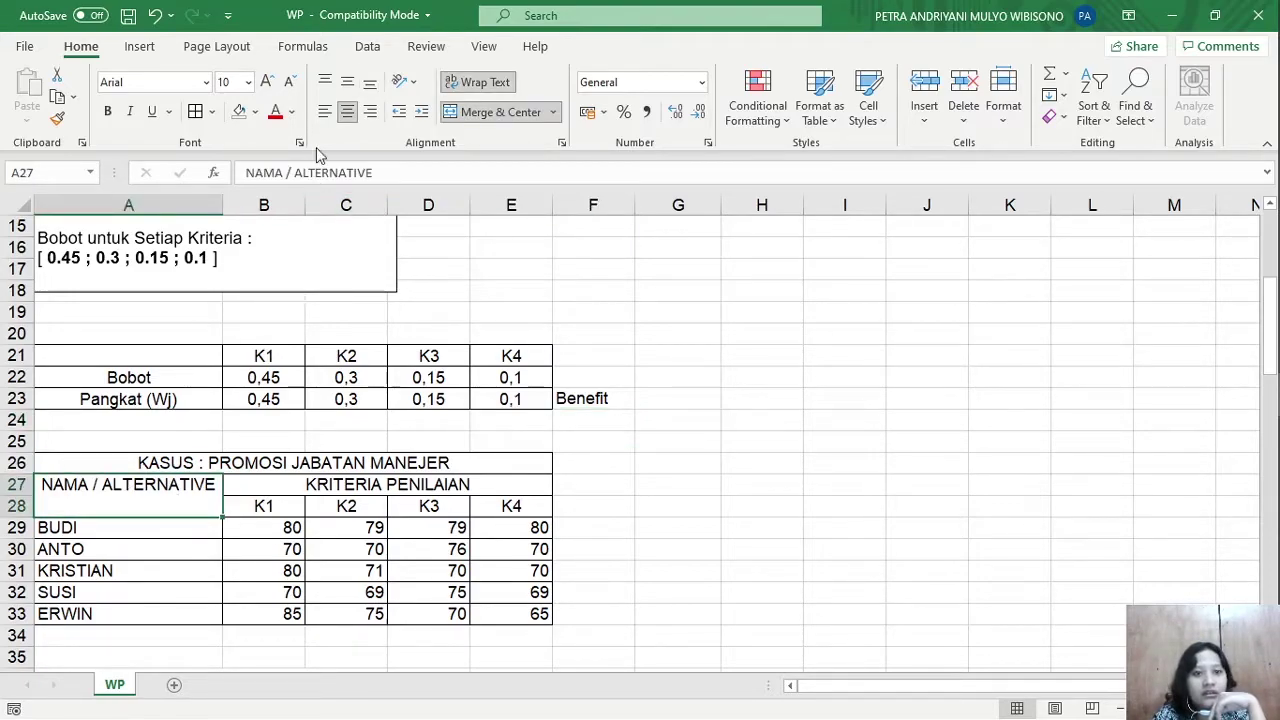
{"action": "left_click", "coordinate": [347, 82]}
{"action": "left_click", "coordinate": [664, 466]}
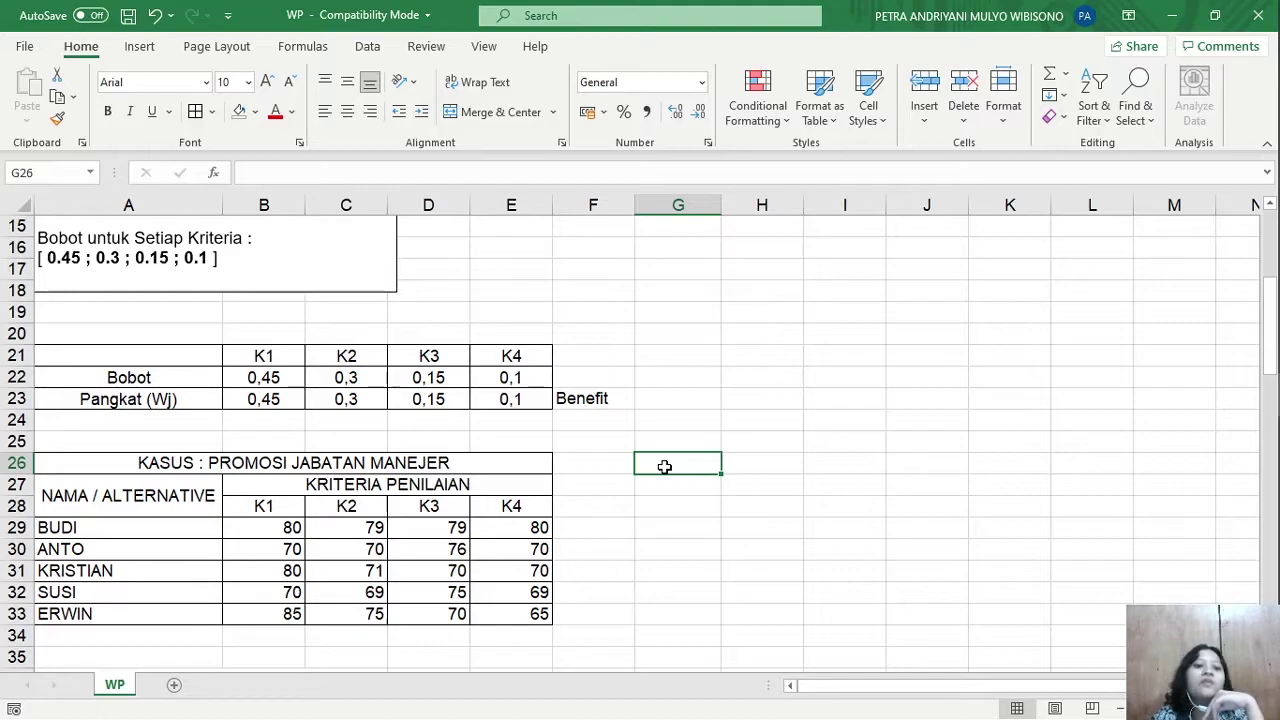
- Examine how the alternatives' scores in B29:E33 and the Pangkat (Wj) row relate to the vector S formula and table
{"action": "scroll", "coordinate": [664, 466], "scroll_direction": "down", "scroll_amount": 1}
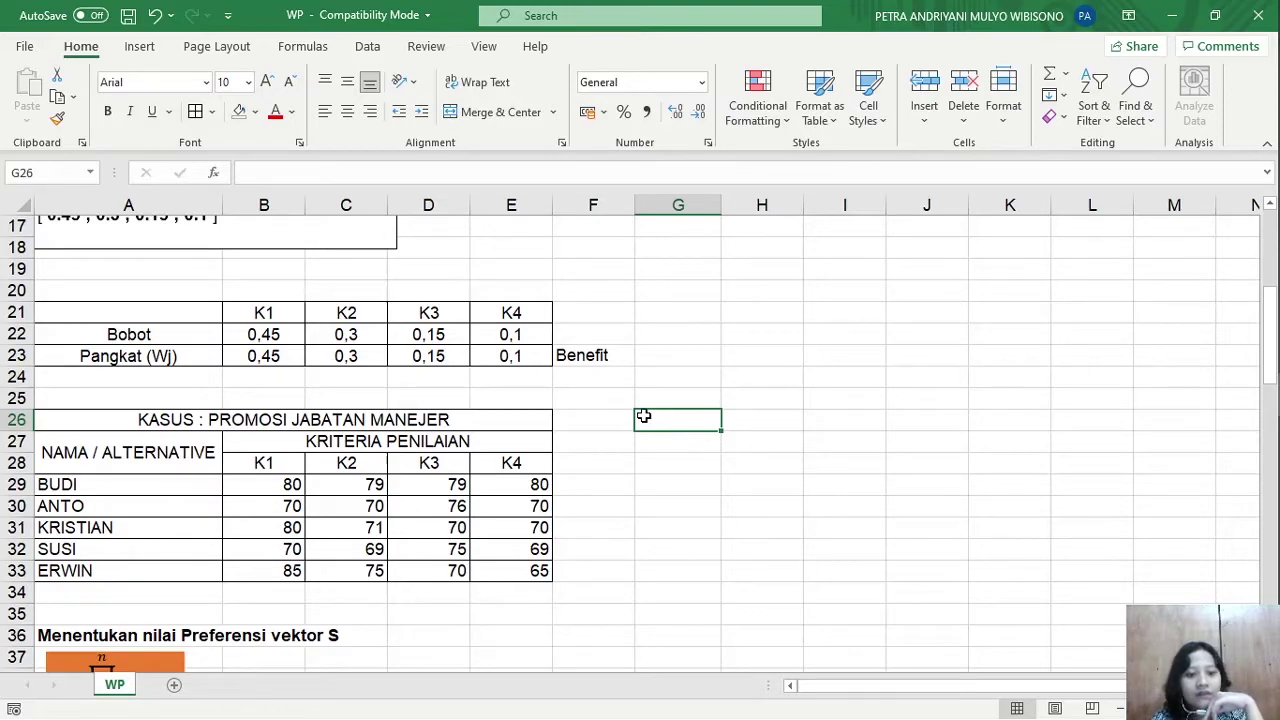
{"action": "scroll", "coordinate": [900, 425], "scroll_direction": "down", "scroll_amount": 5}
{"action": "left_click", "coordinate": [1043, 430]}
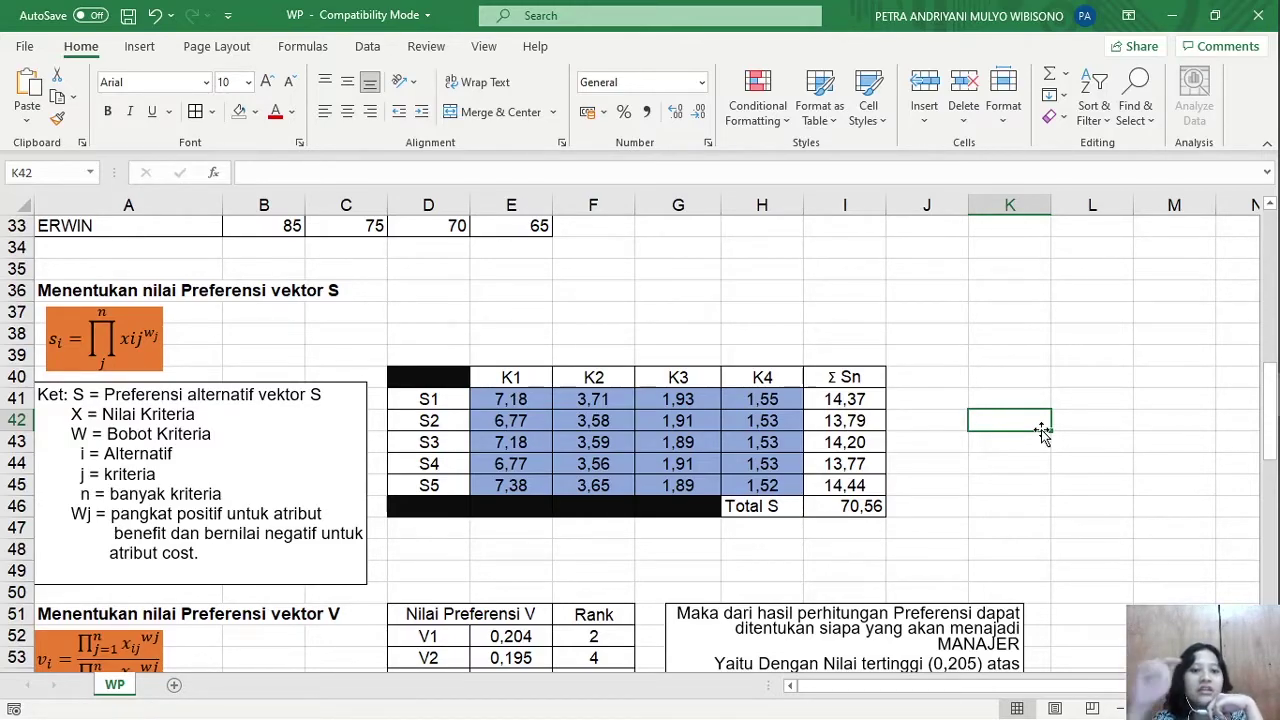
{"action": "scroll", "coordinate": [1041, 429], "scroll_direction": "up", "scroll_amount": 4}
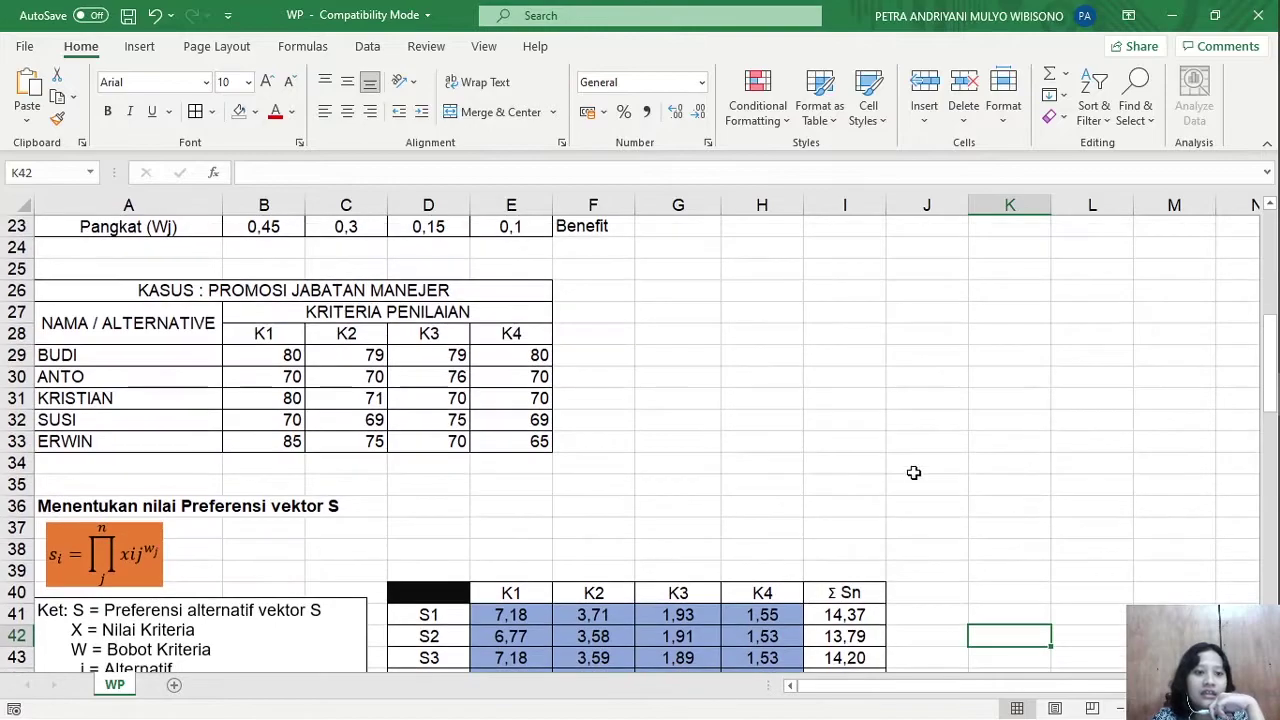
{"action": "left_click", "coordinate": [270, 358]}
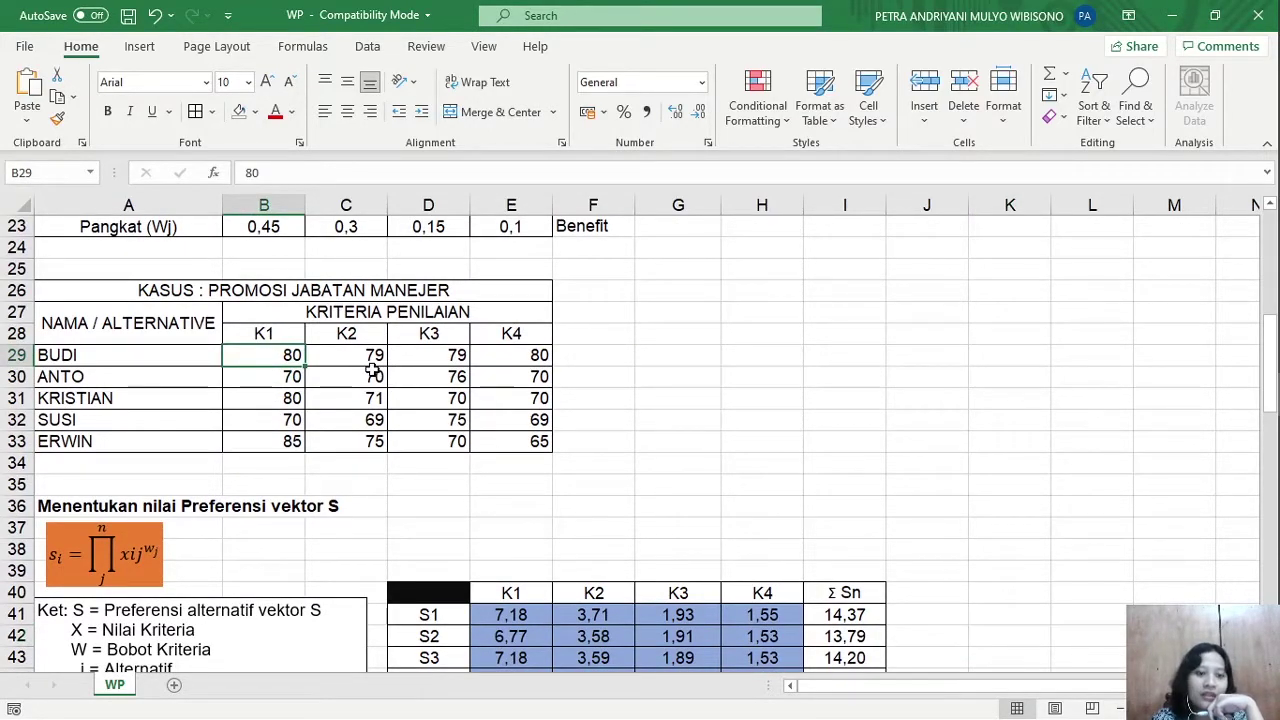
{"action": "left_click", "coordinate": [545, 445]}
{"action": "scroll", "coordinate": [774, 492], "scroll_direction": "down", "scroll_amount": 2}
{"action": "scroll", "coordinate": [774, 492], "scroll_direction": "down", "scroll_amount": 1}
{"action": "scroll", "coordinate": [774, 492], "scroll_direction": "up", "scroll_amount": 3}
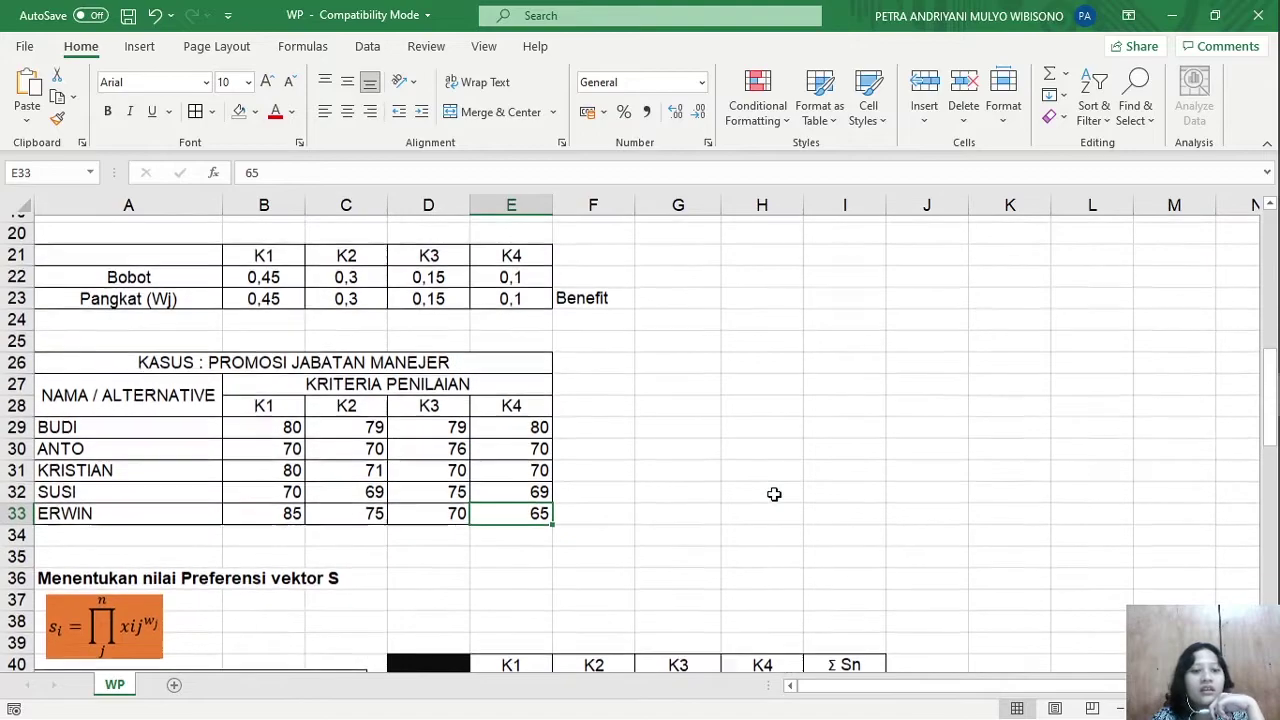
{"action": "left_click", "coordinate": [285, 286]}
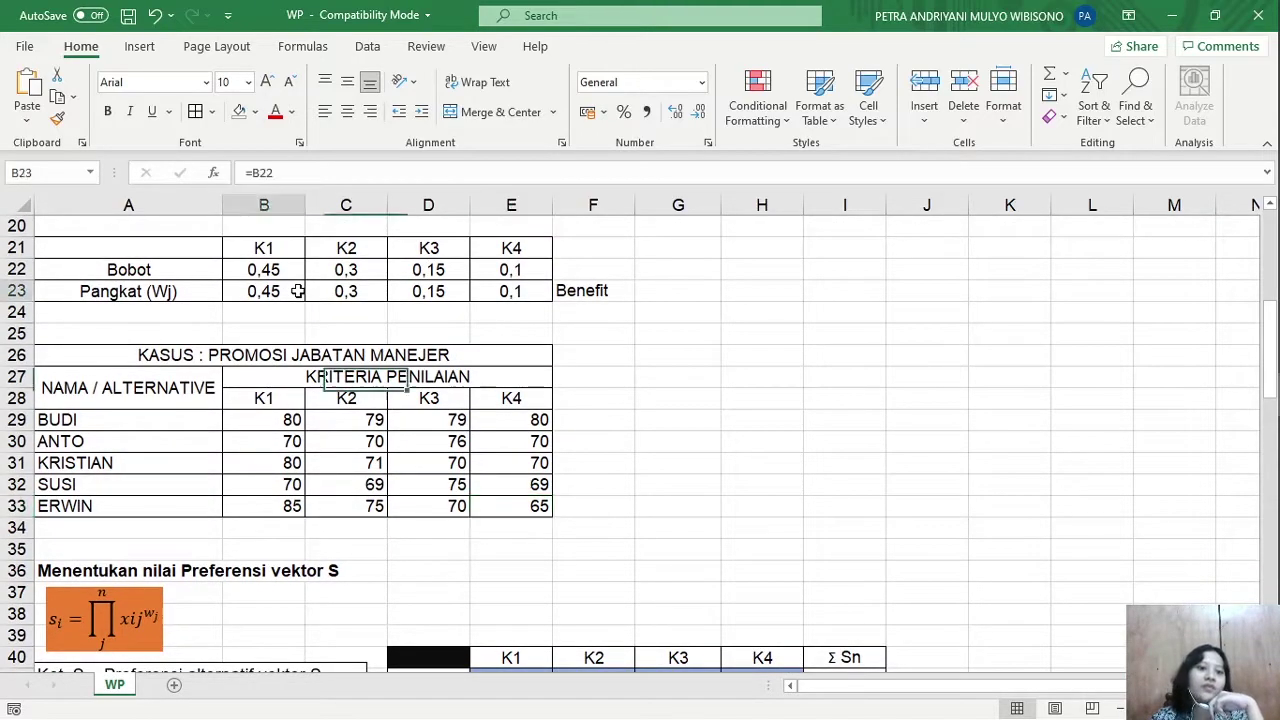
{"action": "scroll", "coordinate": [848, 394], "scroll_direction": "down", "scroll_amount": 3}
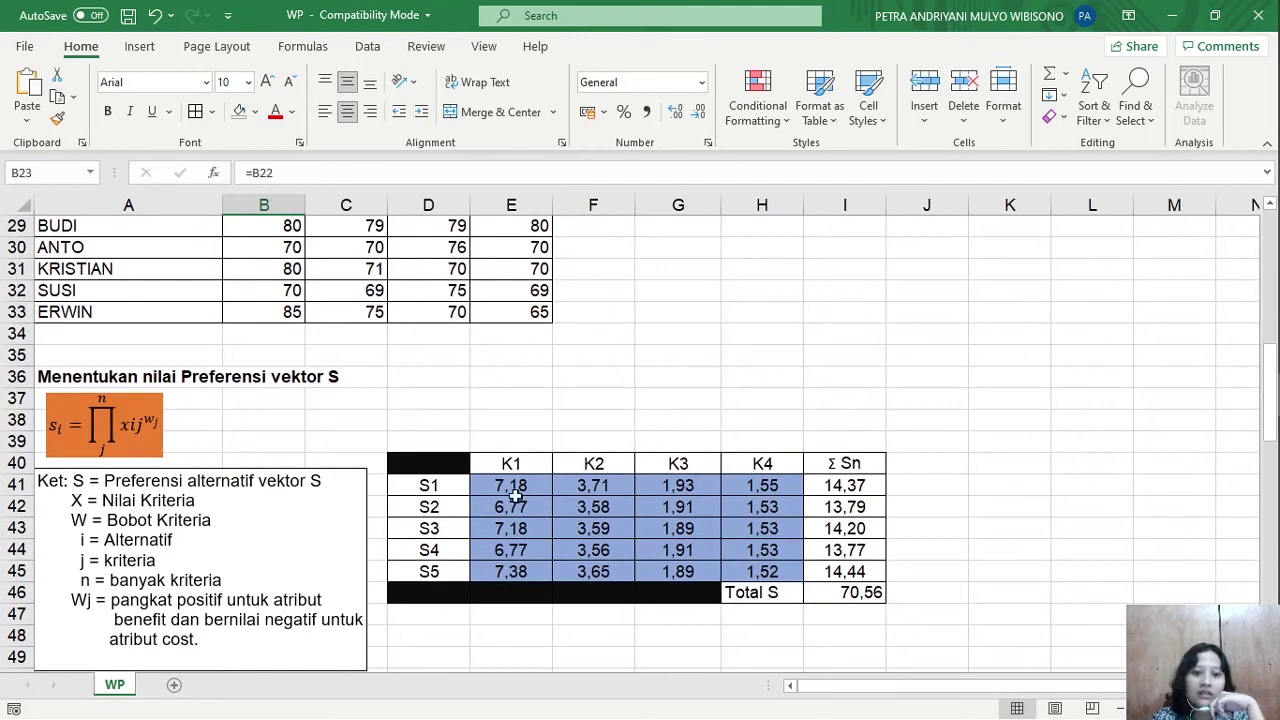
- Check the references in the S1 formula for K1 in E41, keep =B29^$B$23, and fill it down to S5
{"action": "left_click", "coordinate": [513, 484]}
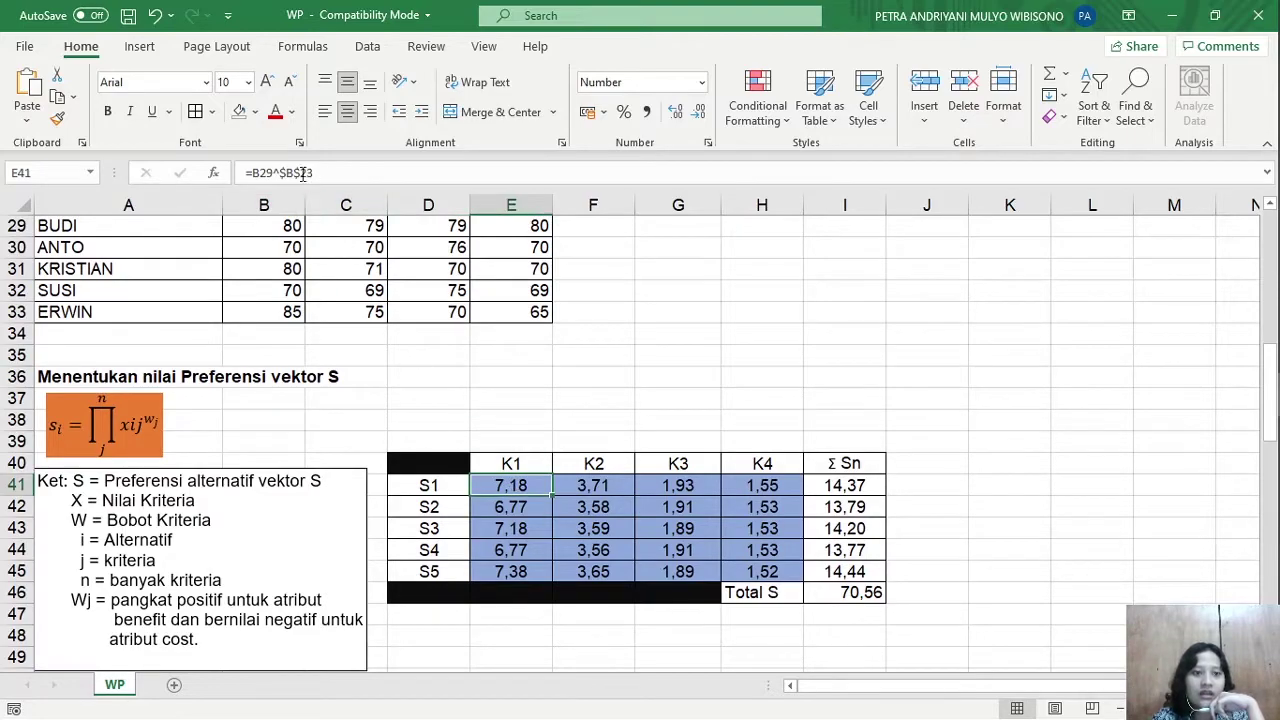
{"action": "left_click", "coordinate": [257, 172]}
{"action": "scroll", "coordinate": [571, 336], "scroll_direction": "up", "scroll_amount": 4}
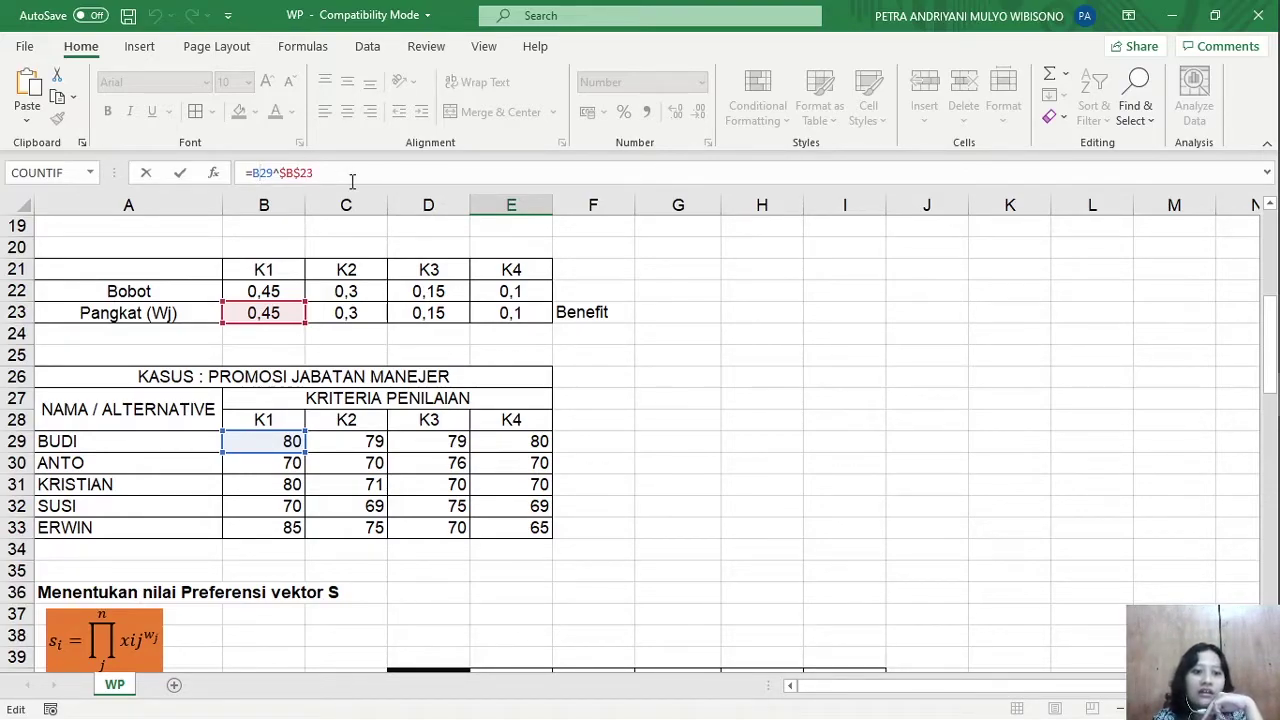
{"action": "scroll", "coordinate": [547, 360], "scroll_direction": "down", "scroll_amount": 4}
{"action": "scroll", "coordinate": [554, 368], "scroll_direction": "up", "scroll_amount": 1}
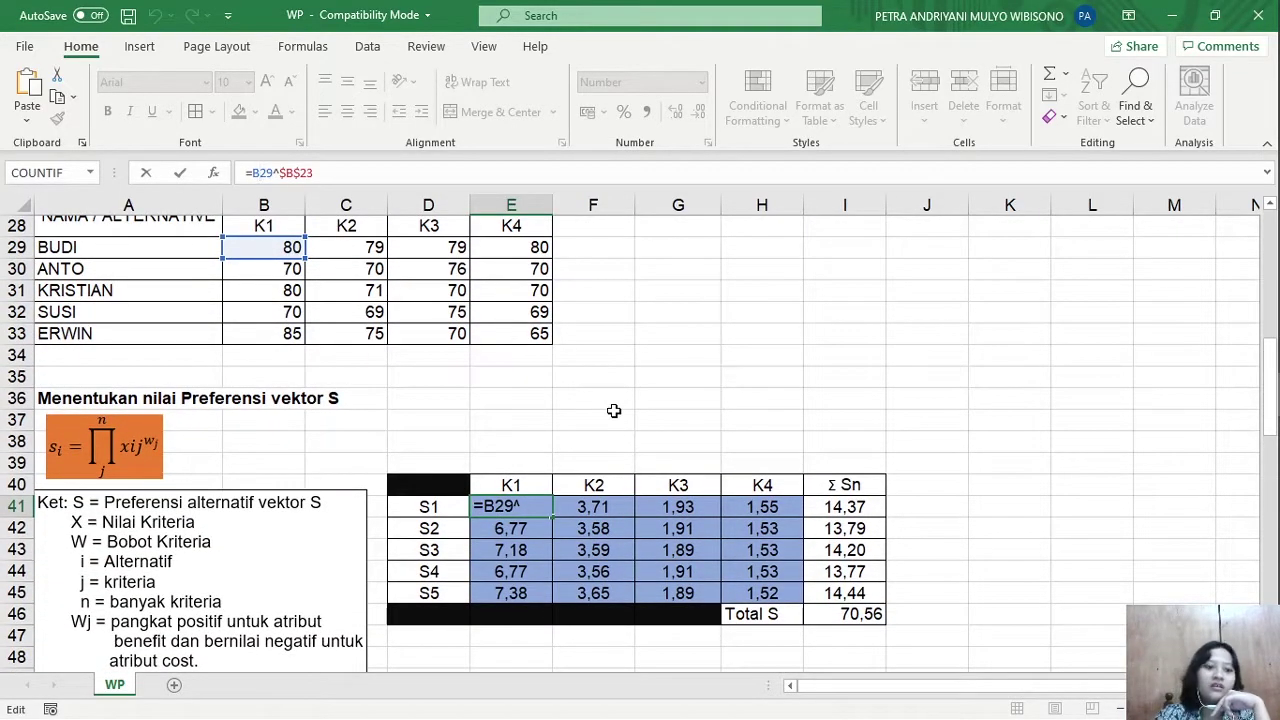
{"action": "key", "text": "ctrl+Return"}
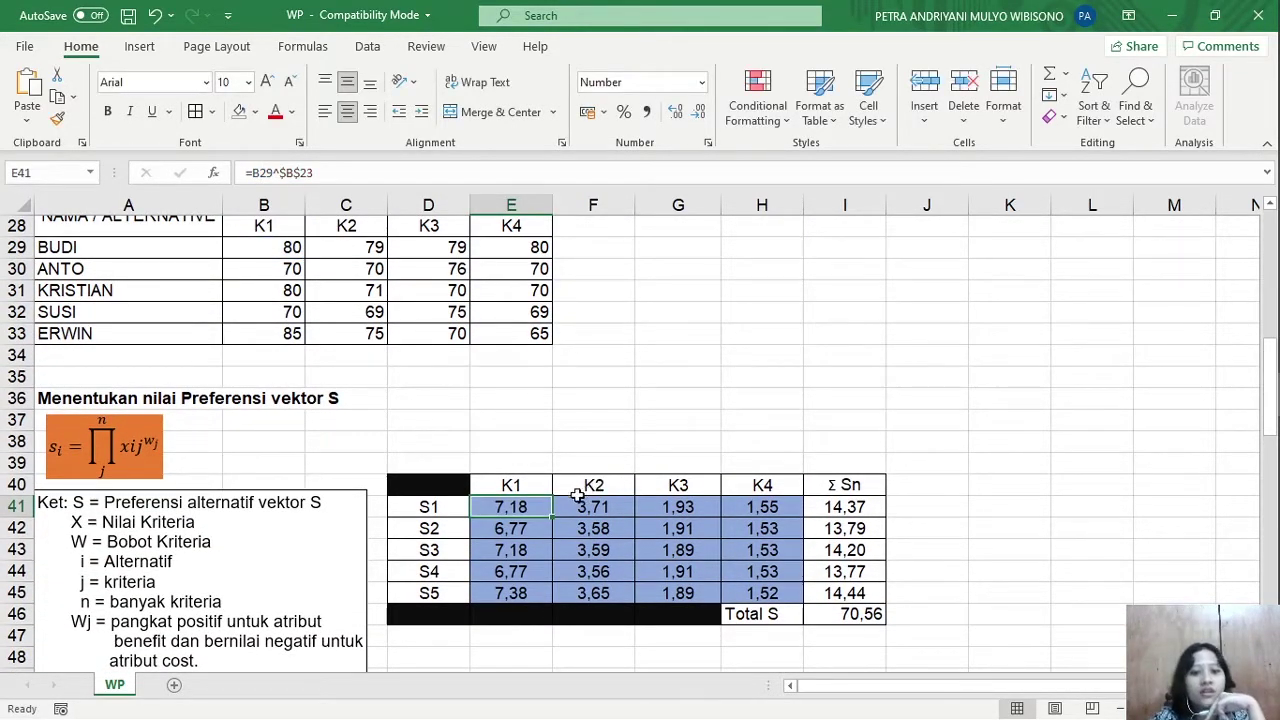
{"action": "left_click_drag", "start_coordinate": [551, 517], "coordinate": [548, 599]}
- Inspect the S1 formula for K2 in F41 and trace its references to the score and weight cells
{"action": "left_click", "coordinate": [612, 510]}
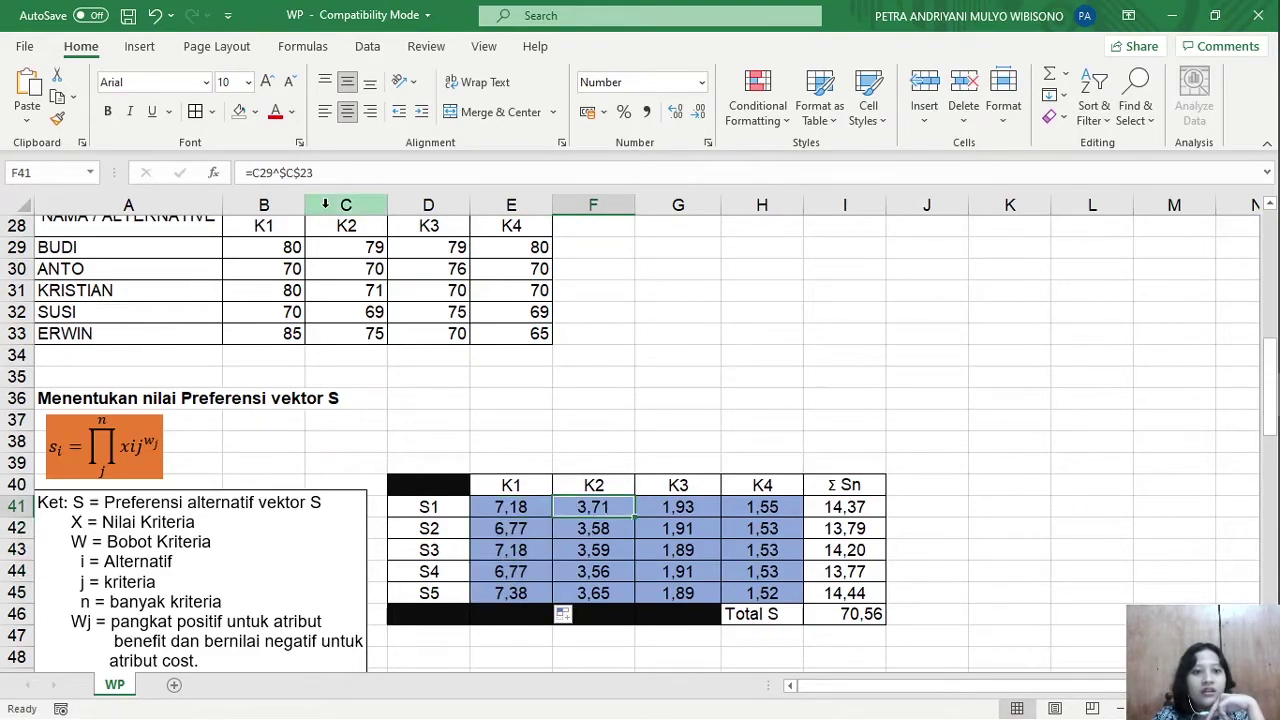
{"action": "left_click", "coordinate": [305, 172]}
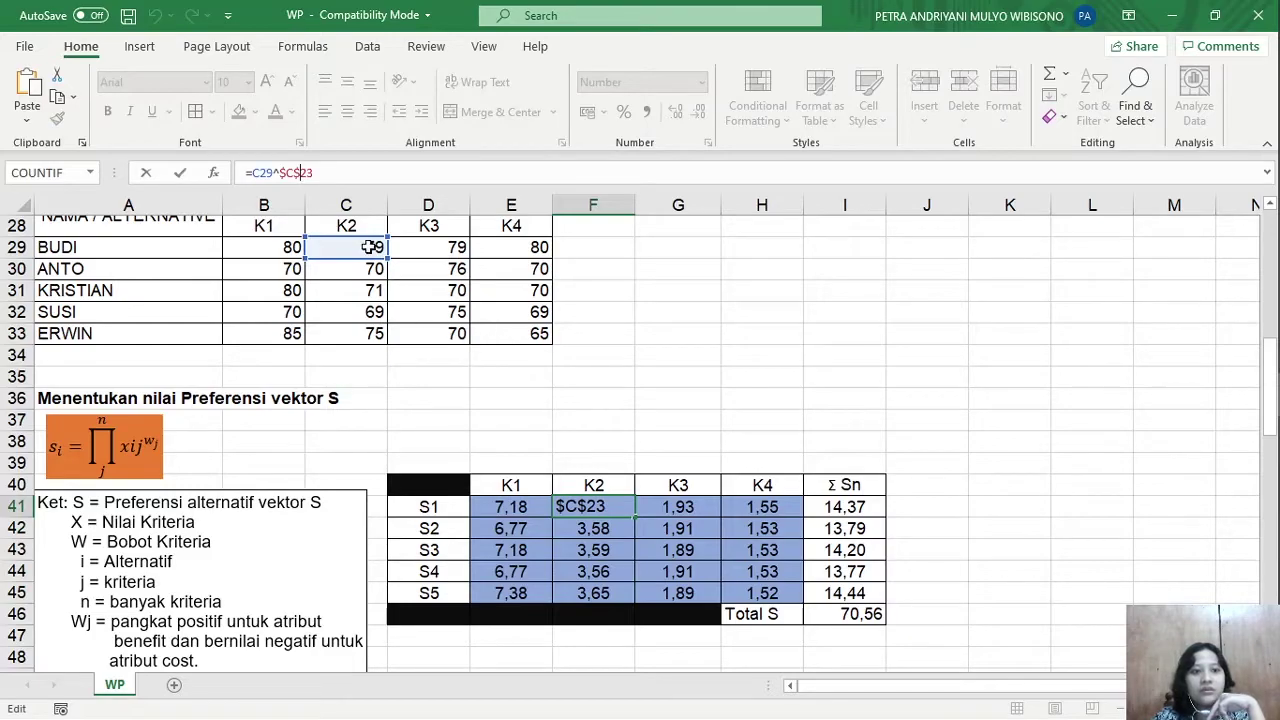
{"action": "scroll", "coordinate": [372, 252], "scroll_direction": "up", "scroll_amount": 2}
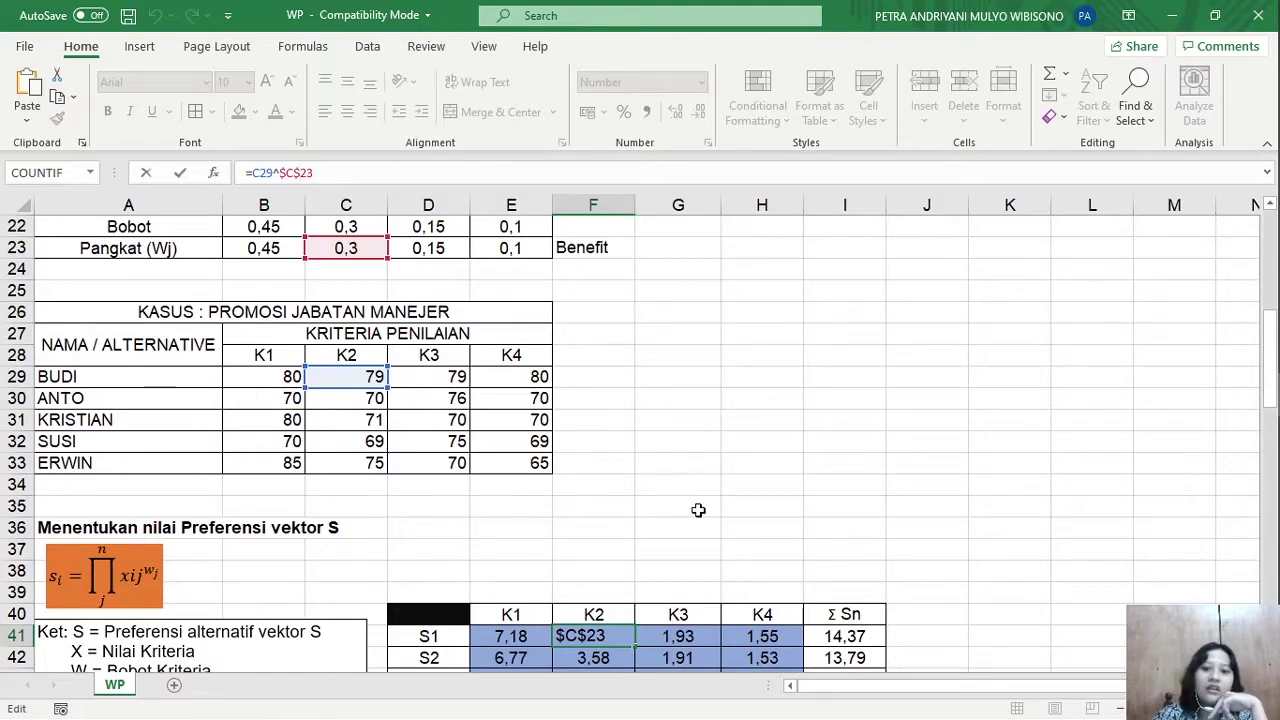
{"action": "scroll", "coordinate": [697, 508], "scroll_direction": "down", "scroll_amount": 3}
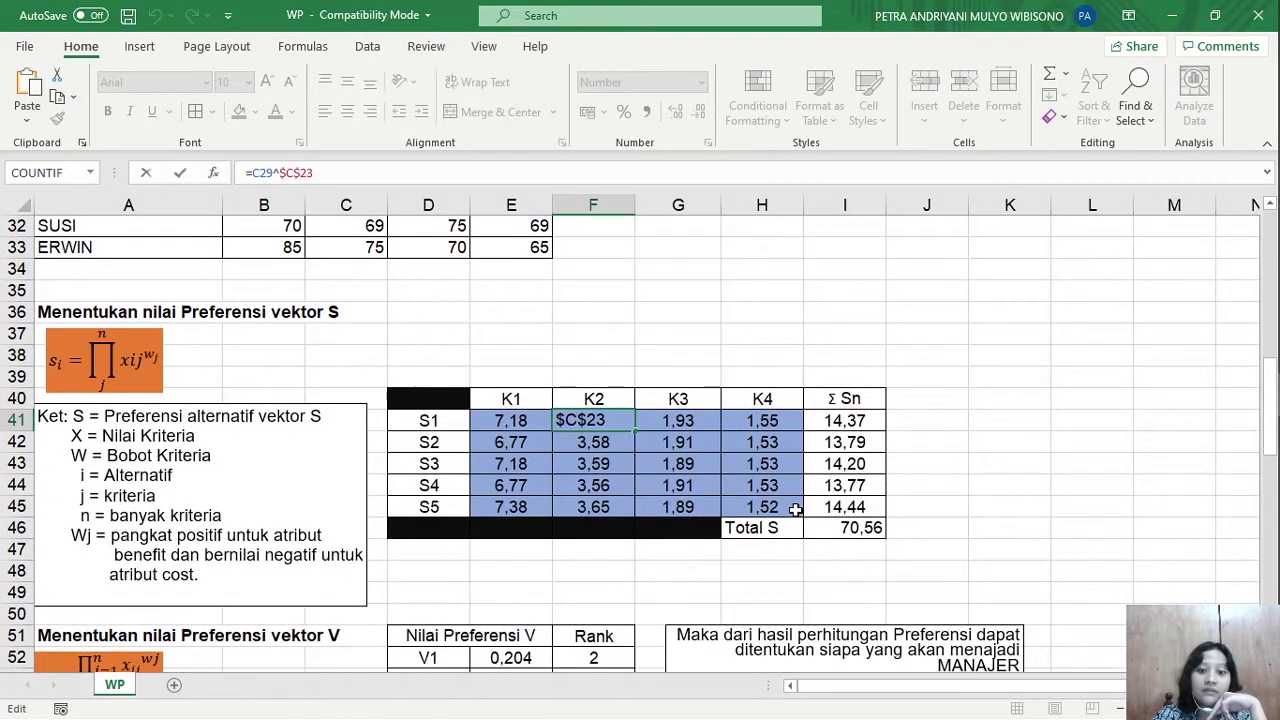
- Inspect the S5 formula for K4 in H45, trace its score and weight references, and leave it as is
{"action": "left_click", "coordinate": [795, 510]}
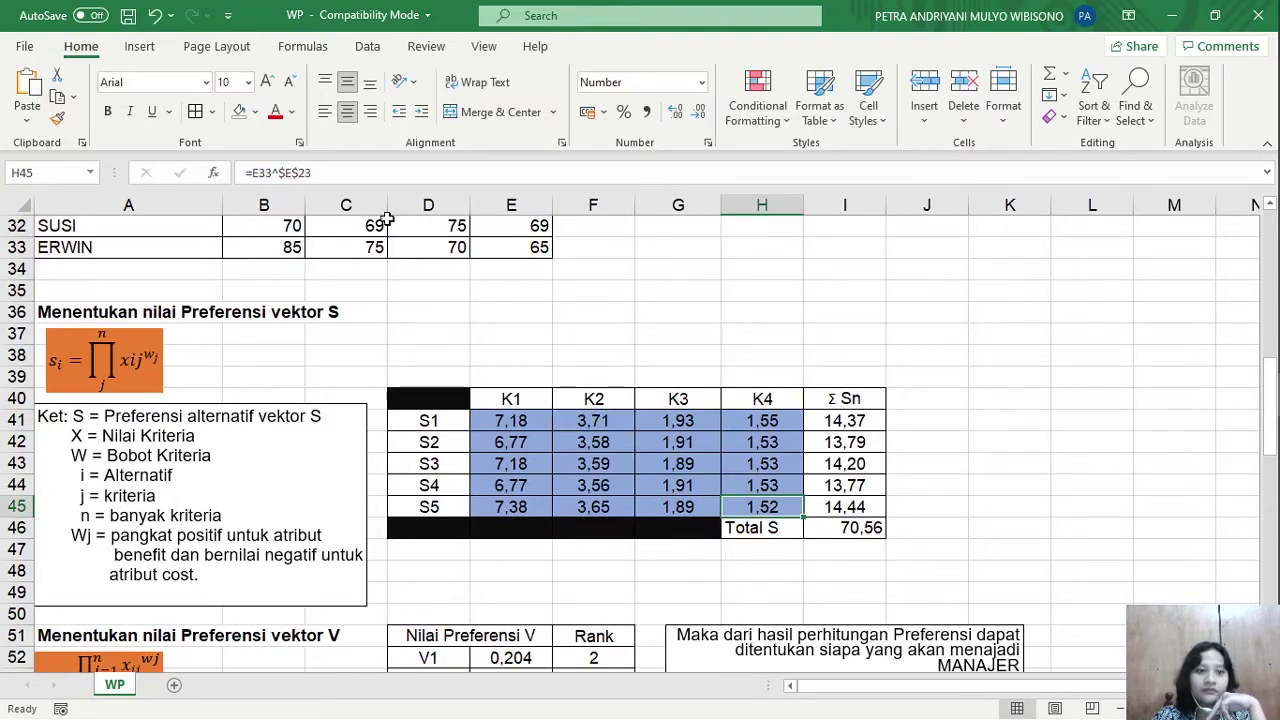
{"action": "left_click", "coordinate": [316, 173]}
{"action": "scroll", "coordinate": [583, 335], "scroll_direction": "up", "scroll_amount": 1}
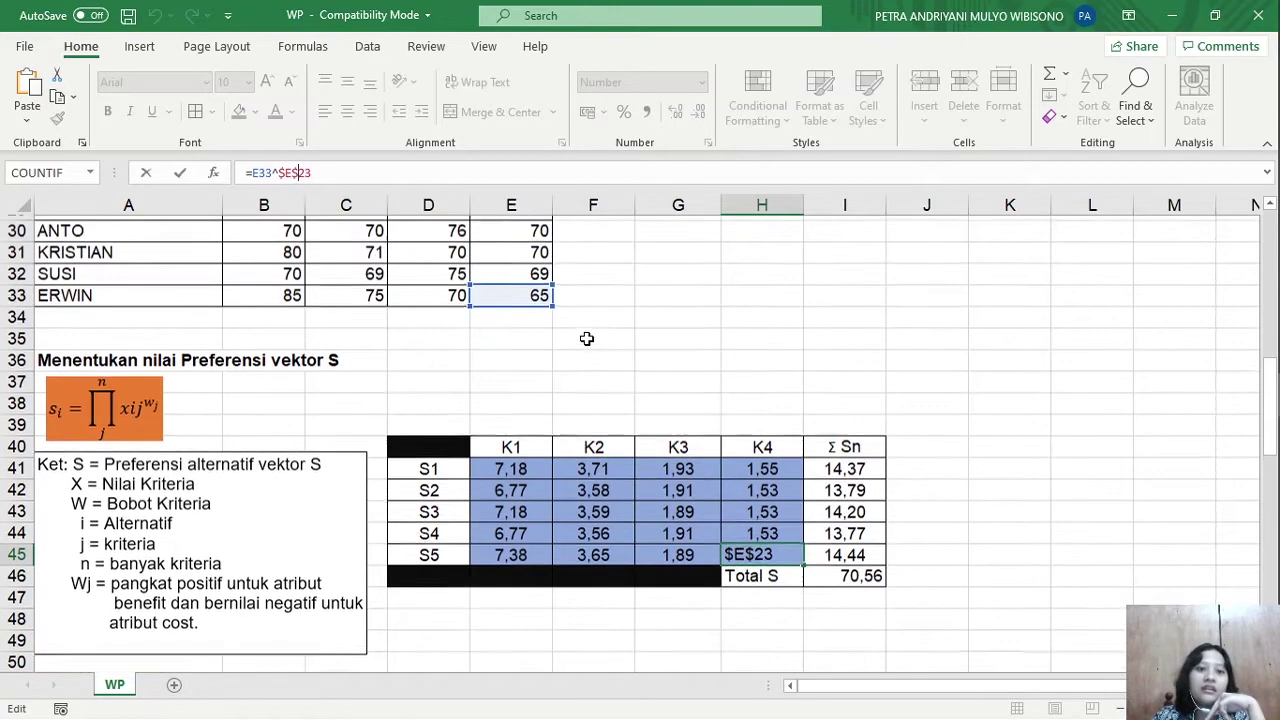
{"action": "scroll", "coordinate": [388, 464], "scroll_direction": "up", "scroll_amount": 4}
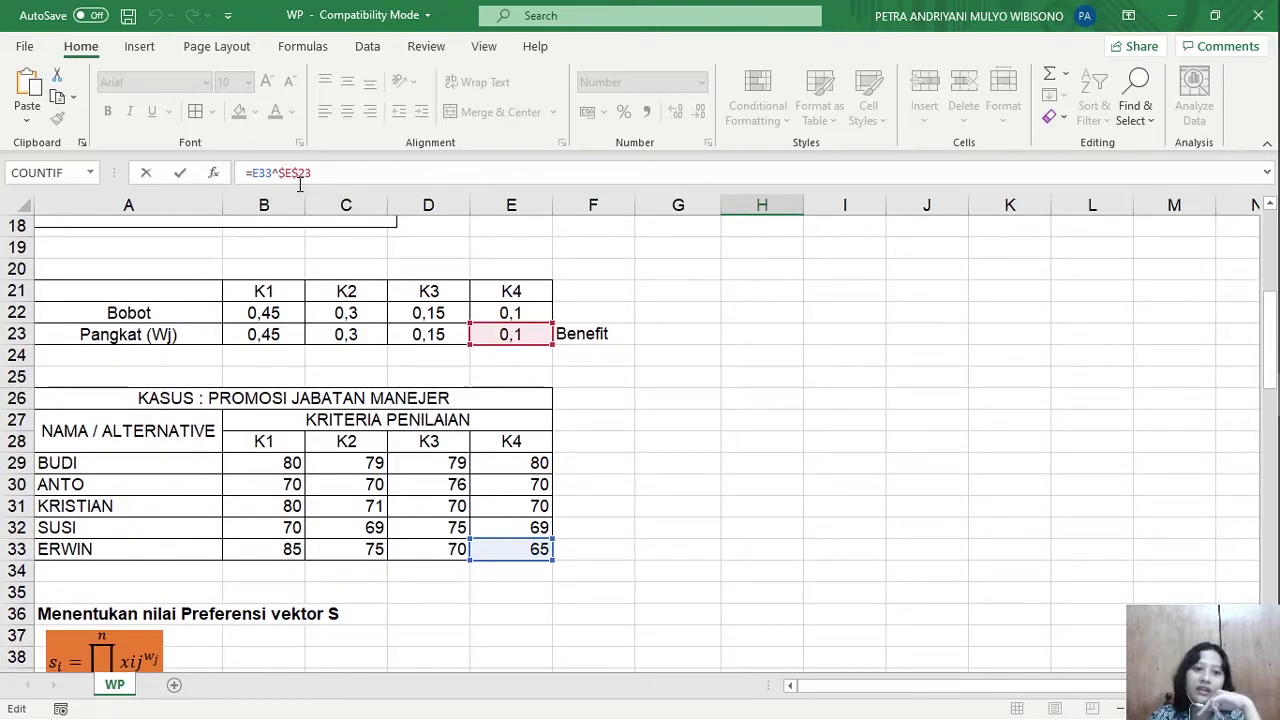
{"action": "scroll", "coordinate": [737, 643], "scroll_direction": "down", "scroll_amount": 2}
{"action": "scroll", "coordinate": [737, 643], "scroll_direction": "down", "scroll_amount": 1}
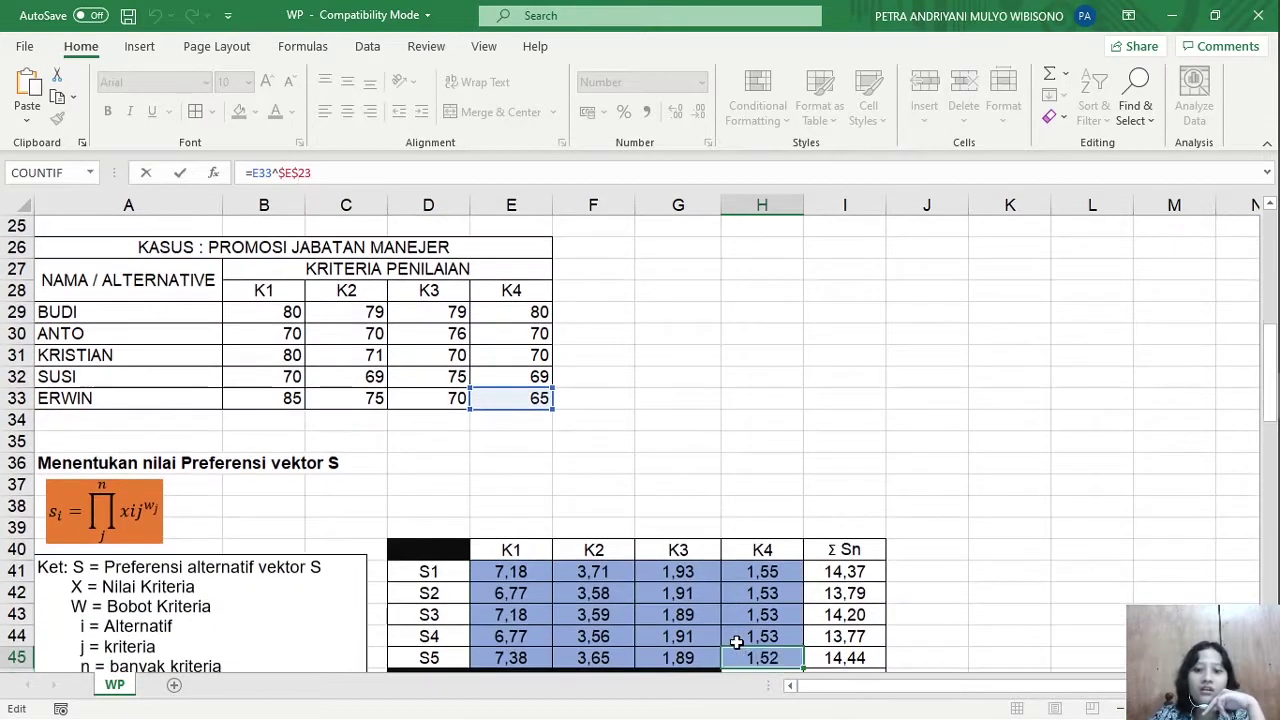
{"action": "key", "text": "ctrl+Return"}
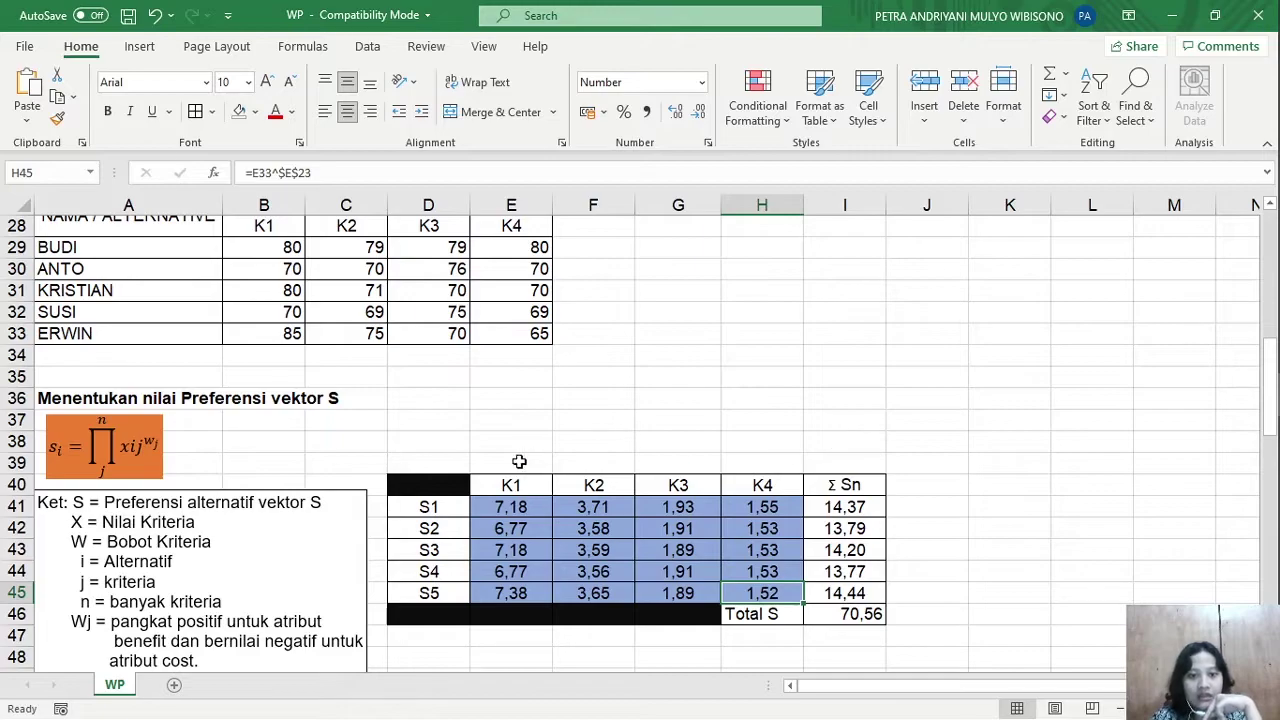
- Check the S1 sum formula =SUM(E41:H41) in I41 and fill it down the Σ Sn column to S5
{"action": "left_click", "coordinate": [858, 507]}
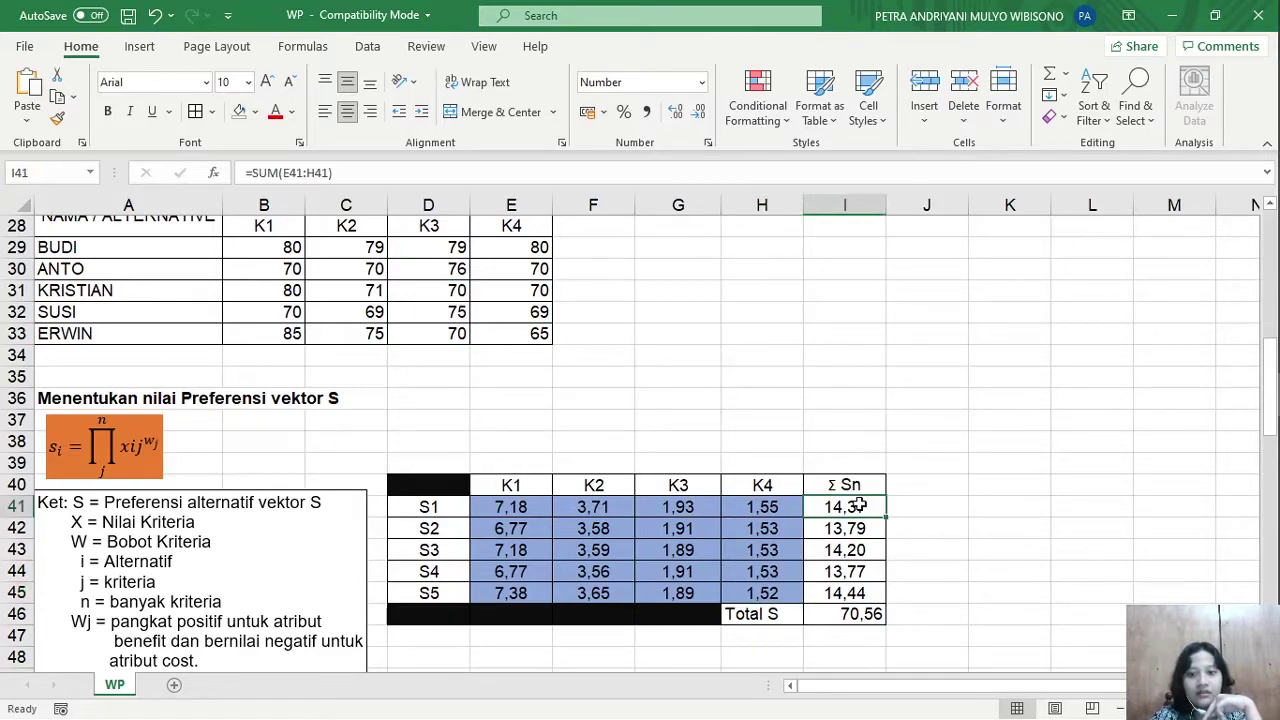
{"action": "left_click", "coordinate": [312, 174]}
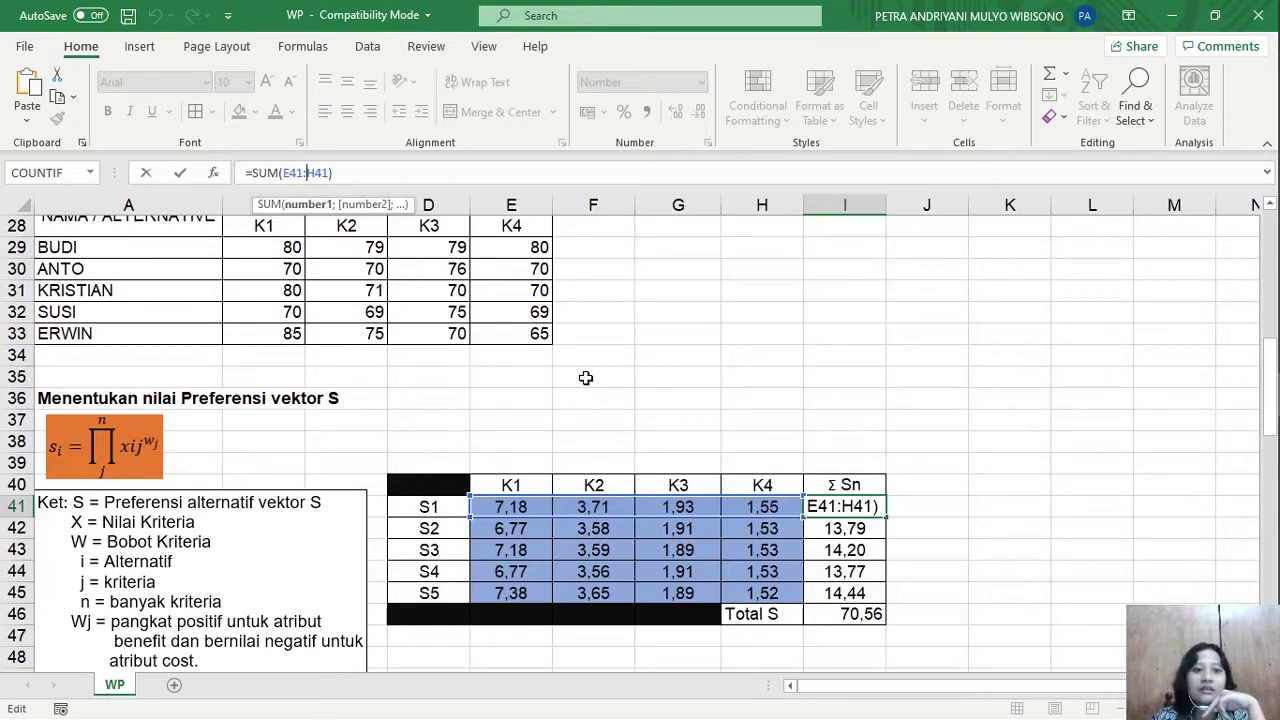
{"action": "left_click", "coordinate": [282, 173]}
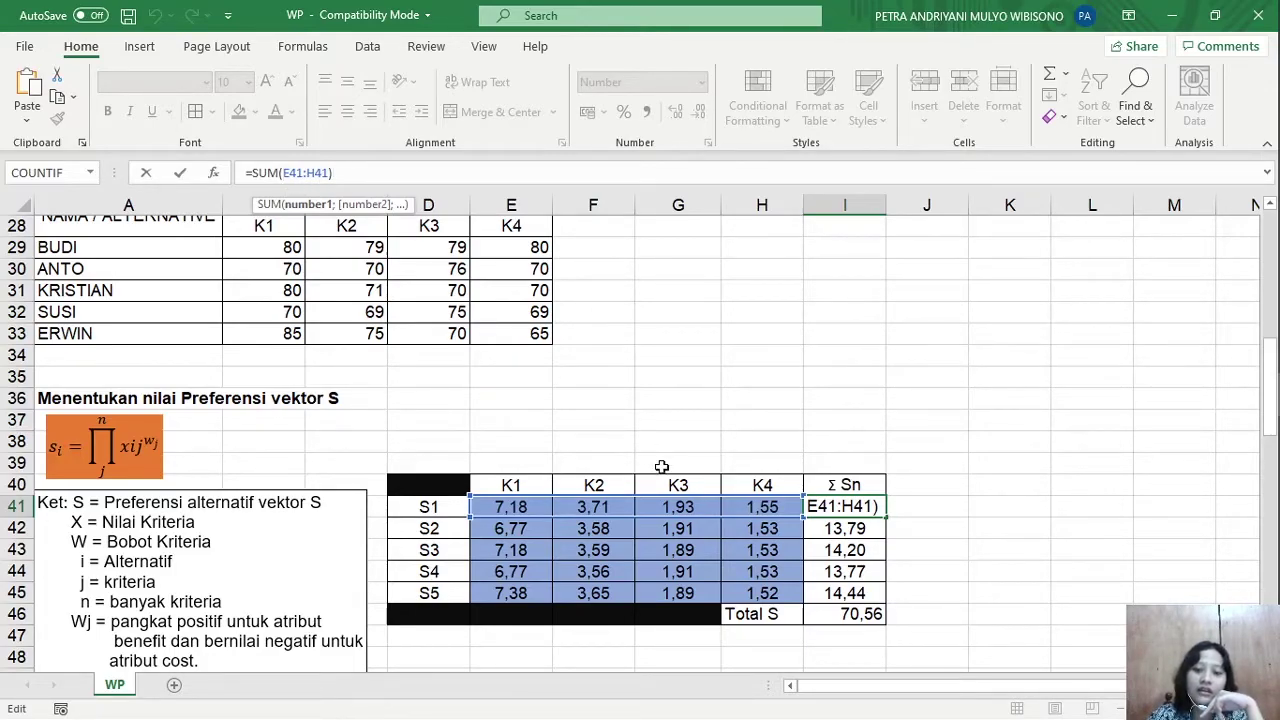
{"action": "key", "text": "Return"}
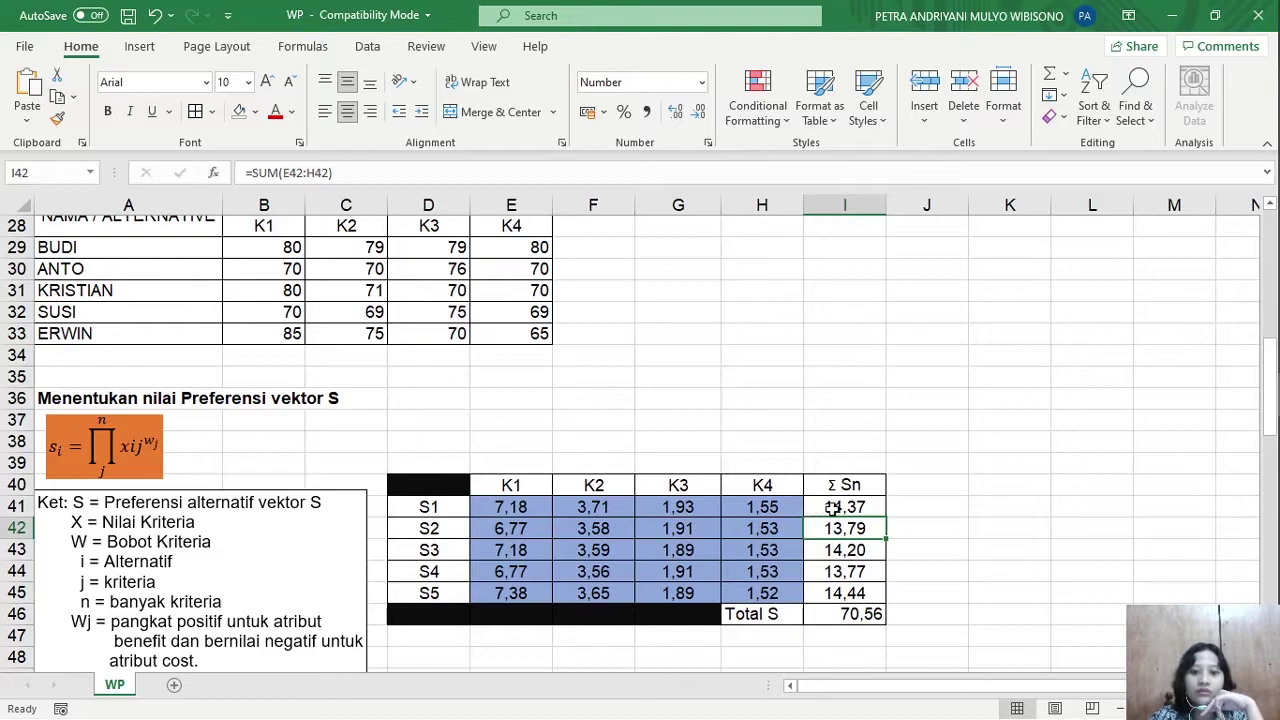
{"action": "left_click", "coordinate": [872, 507]}
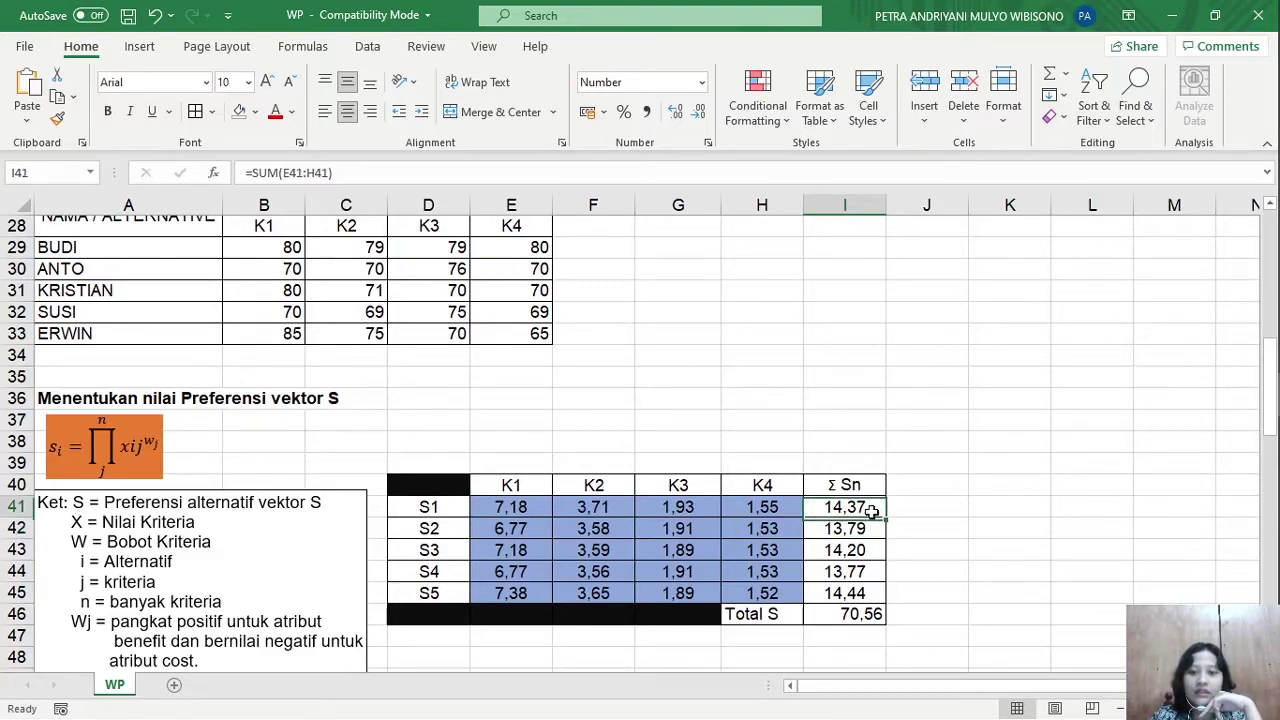
{"action": "left_click_drag", "start_coordinate": [886, 517], "coordinate": [885, 600]}
{"action": "left_click", "coordinate": [986, 566]}
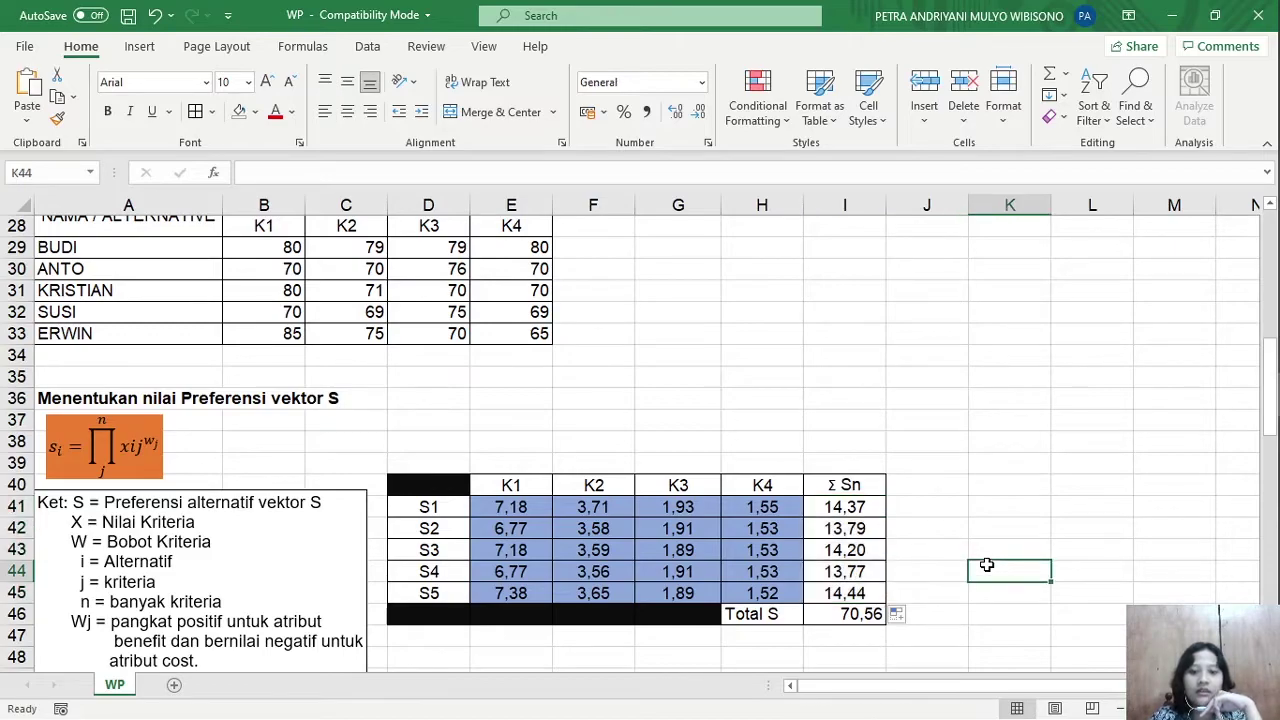
- Inspect the Total S formula in I46, trace its range of Σ Sn cells, and leave it as is
{"action": "left_click", "coordinate": [849, 617]}
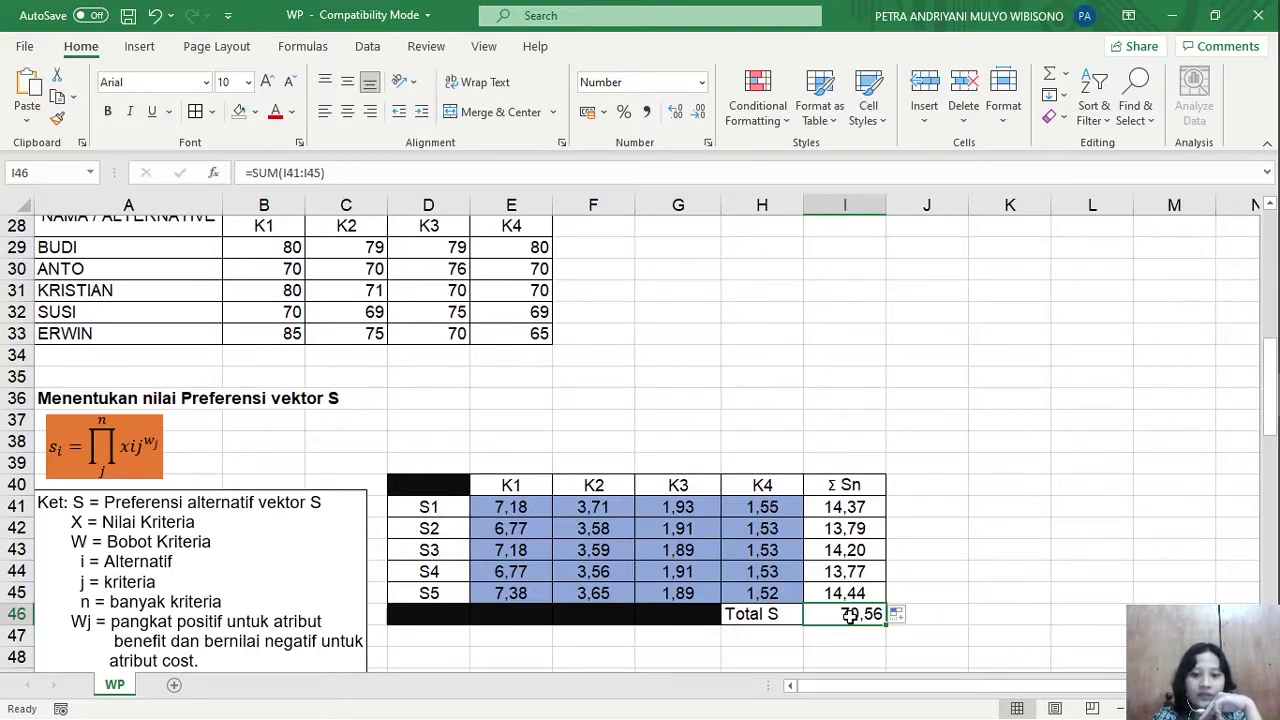
{"action": "left_click", "coordinate": [277, 173]}
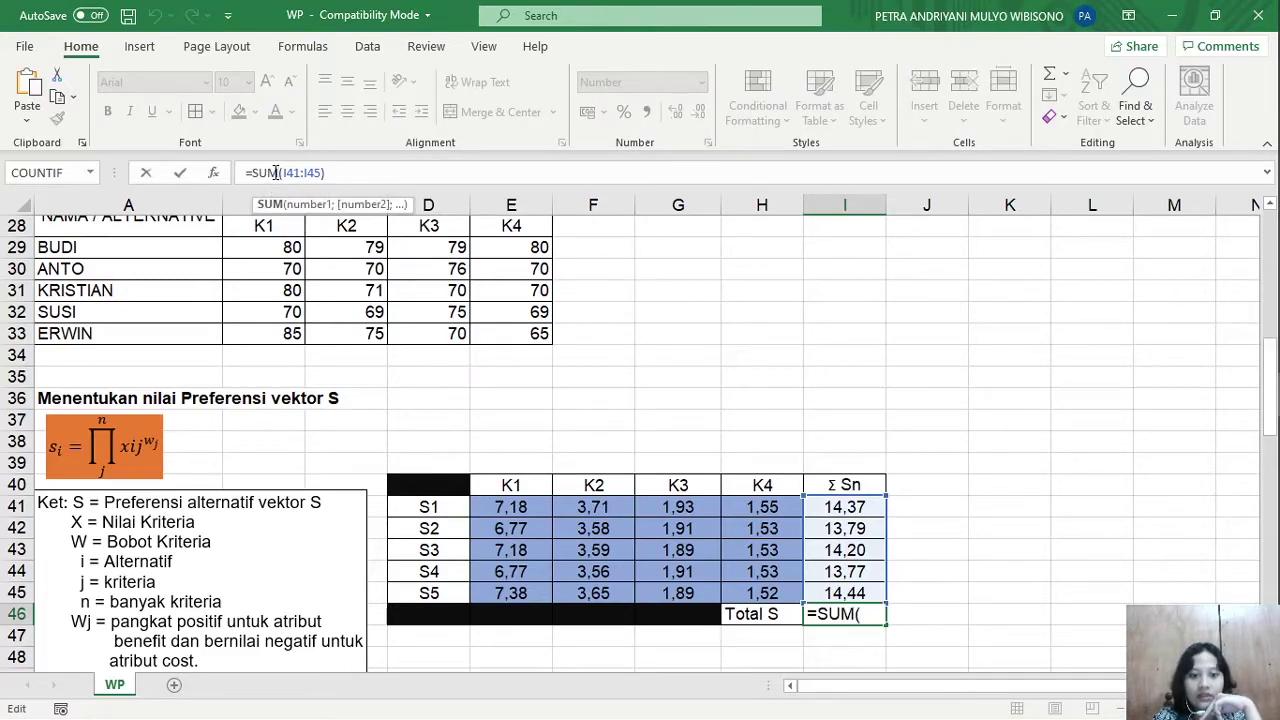
{"action": "key", "text": "Return"}
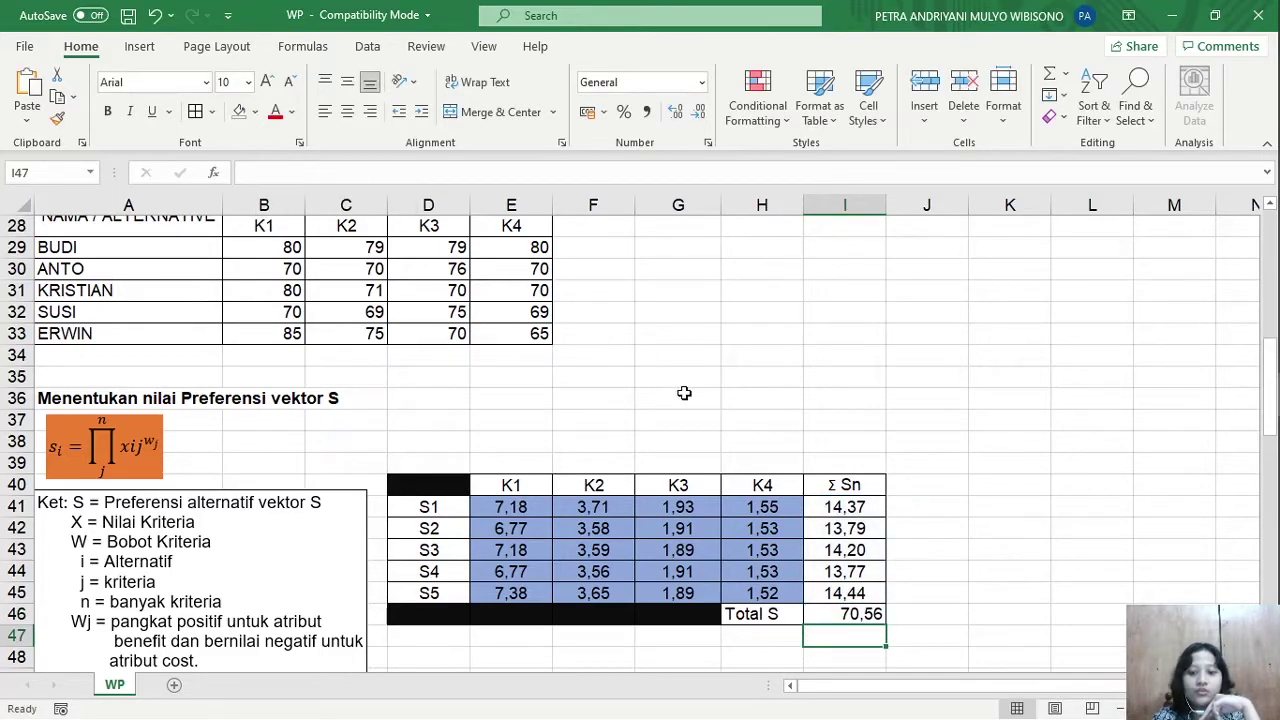
- Insert an equals sign between v_i and the fraction in the second vector V formula box
{"action": "scroll", "coordinate": [684, 393], "scroll_direction": "down", "scroll_amount": 3}
{"action": "scroll", "coordinate": [684, 394], "scroll_direction": "up", "scroll_amount": 1}
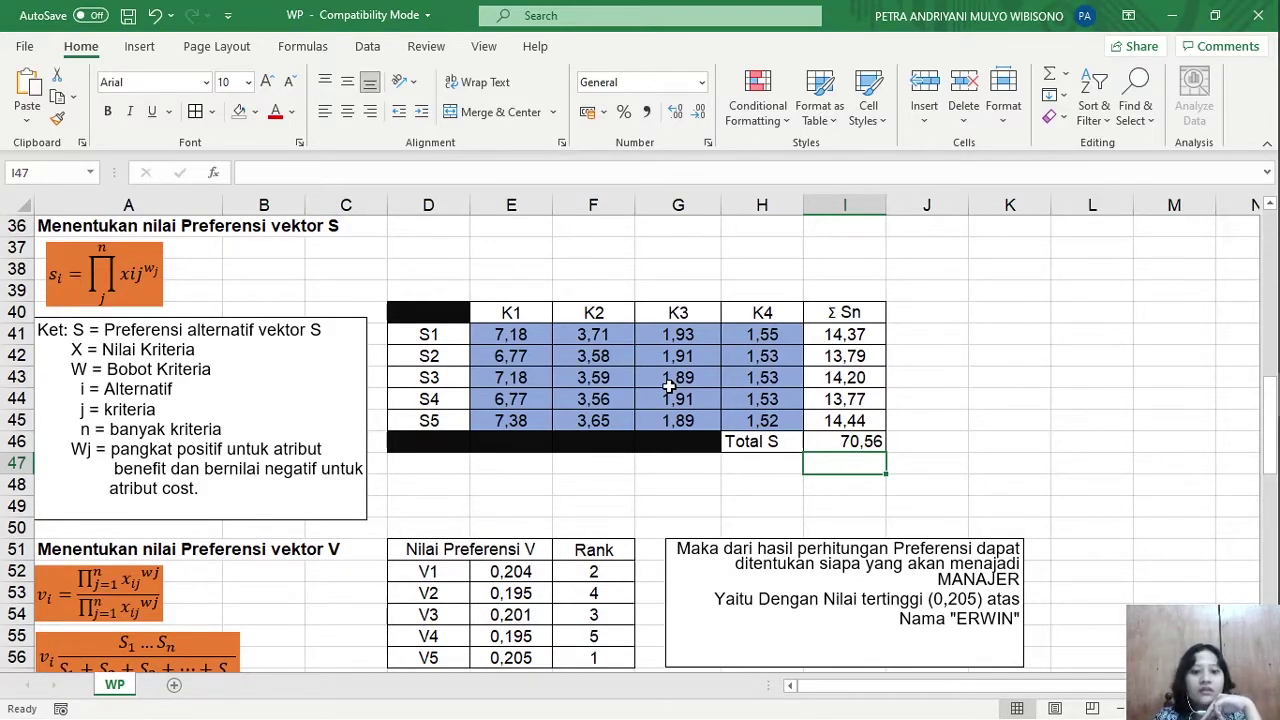
{"action": "scroll", "coordinate": [669, 387], "scroll_direction": "down", "scroll_amount": 1}
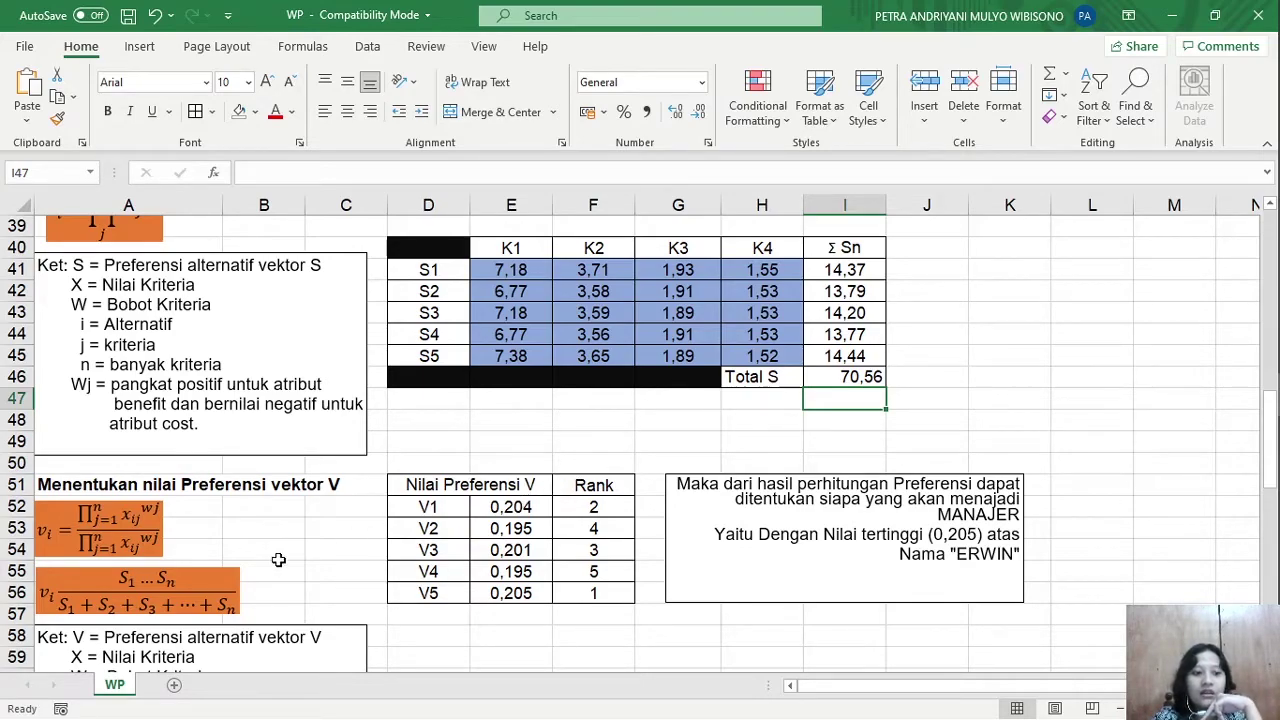
{"action": "scroll", "coordinate": [280, 560], "scroll_direction": "down", "scroll_amount": 1}
{"action": "left_click", "coordinate": [60, 551]}
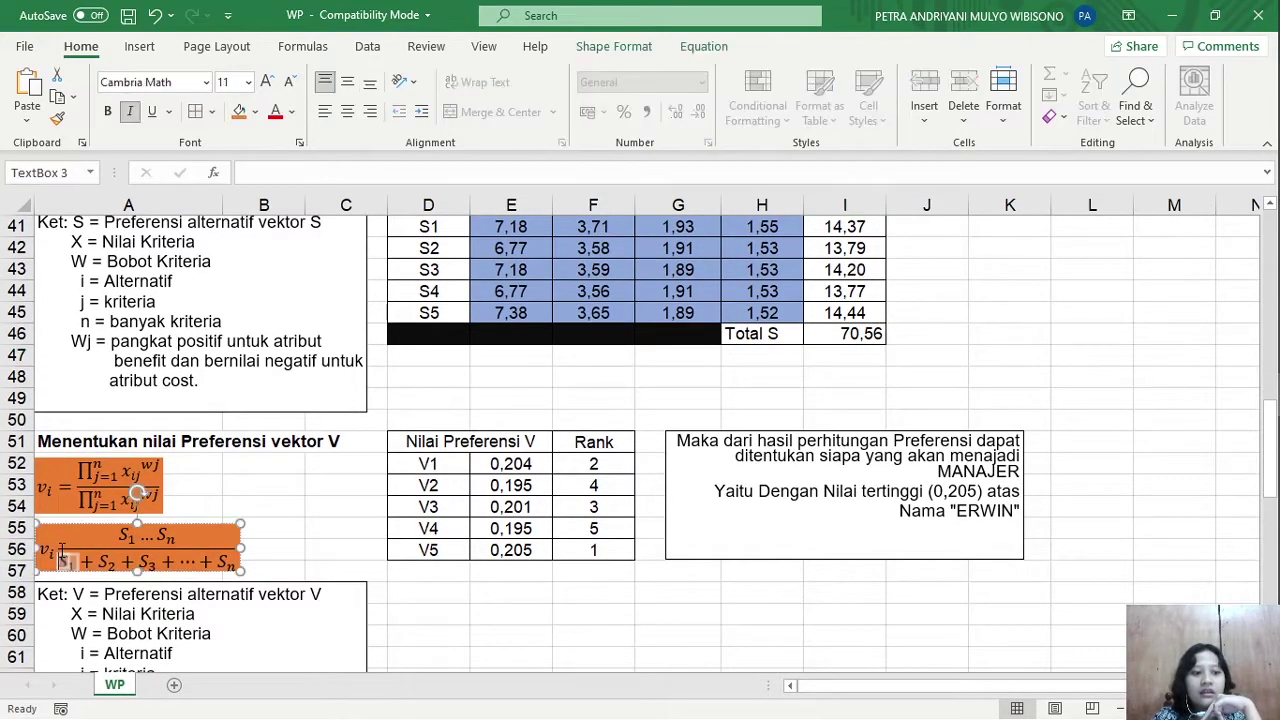
{"action": "key", "text": "Left"}
{"action": "key", "text": "Left"}
{"action": "key", "text": "Left"}
{"action": "key", "text": "Left"}
{"action": "key", "text": "Left"}
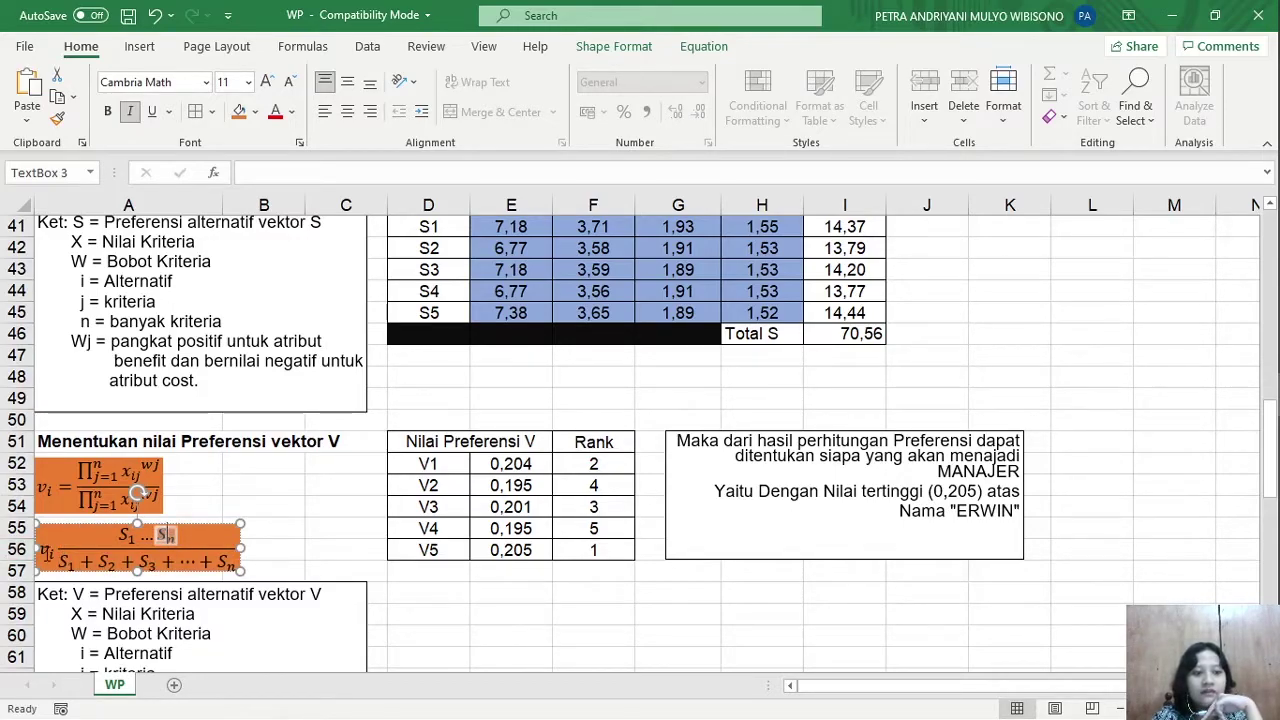
{"action": "left_click", "coordinate": [51, 549]}
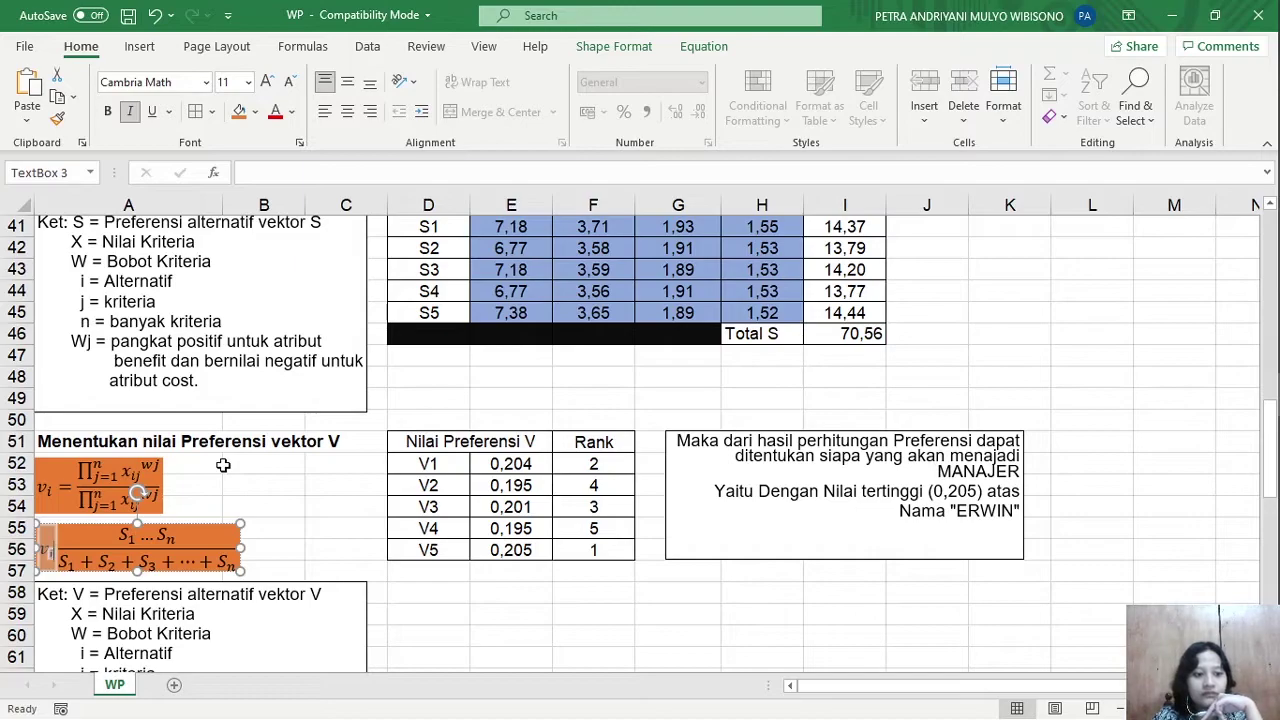
{"action": "type", "text": "="}
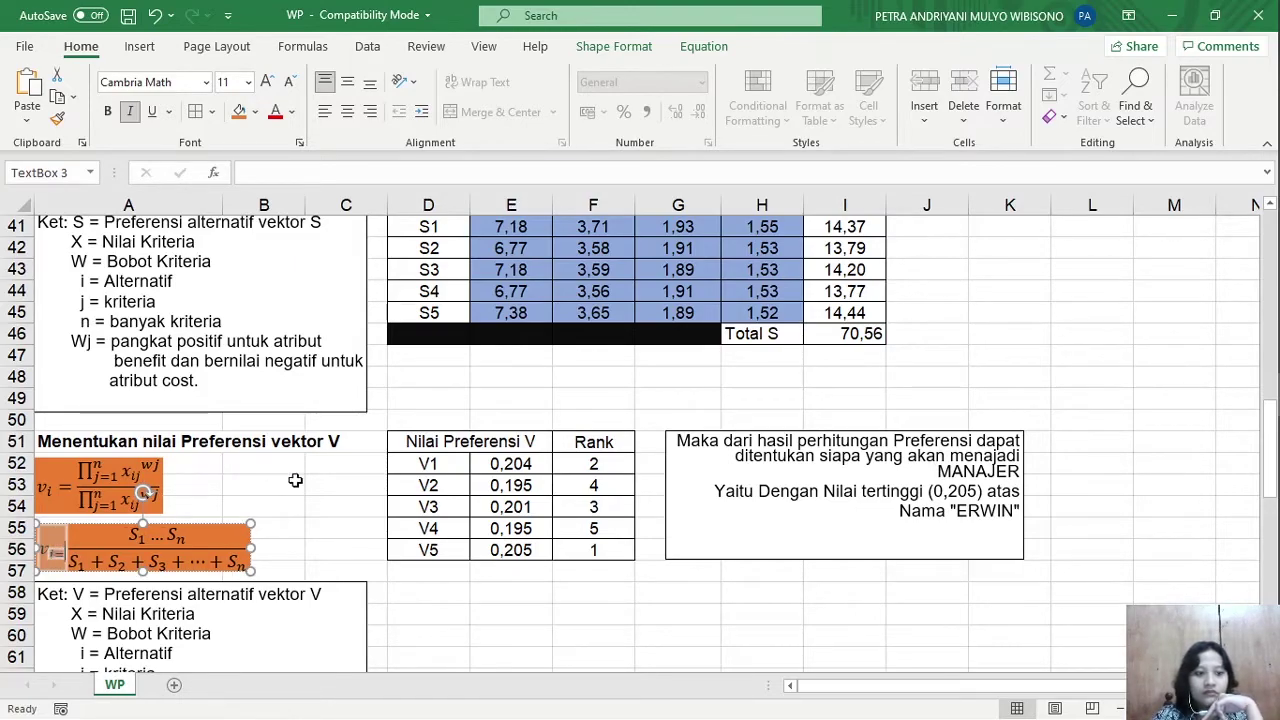
{"action": "key", "text": "BackSpace"}
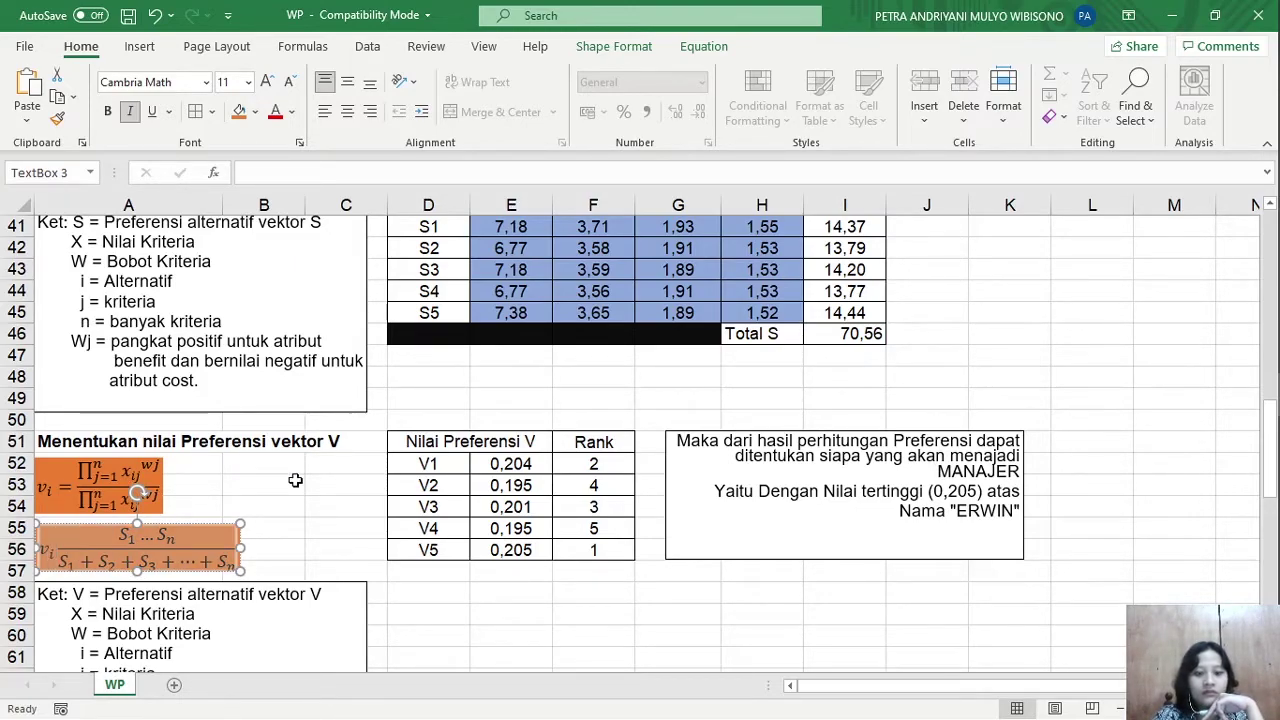
{"action": "type", "text": "="}
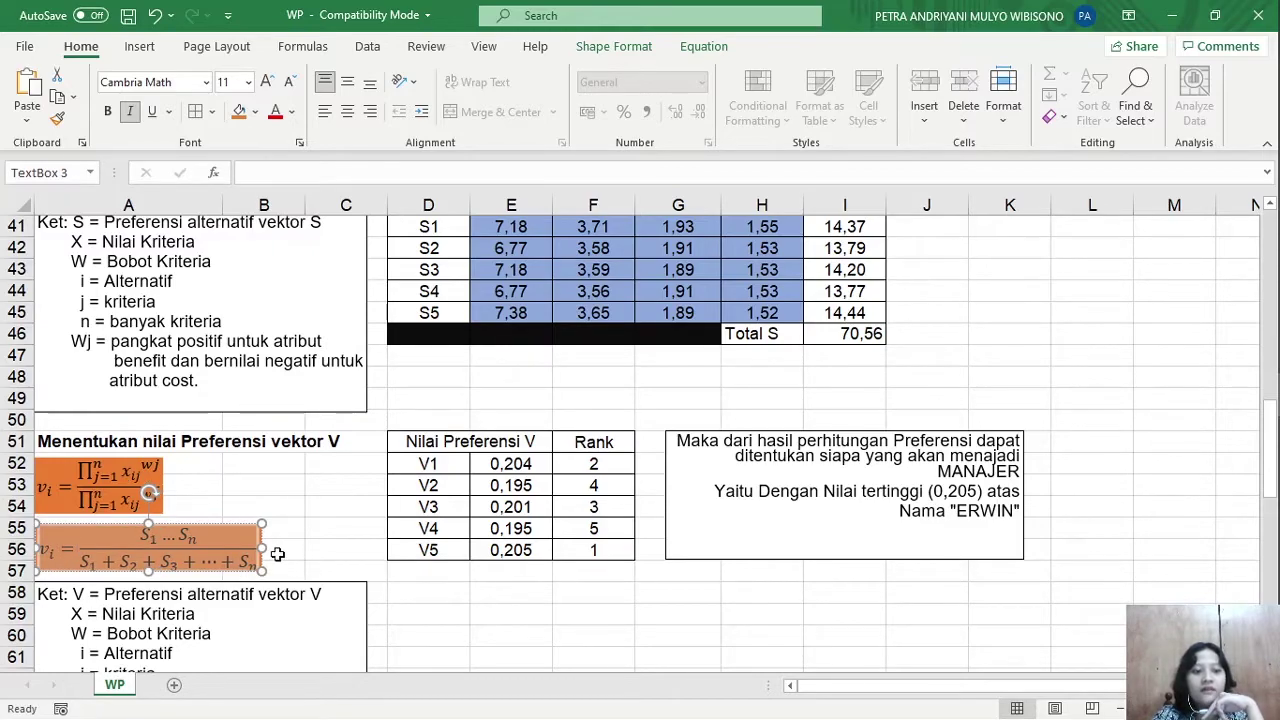
{"action": "left_click", "coordinate": [277, 553]}
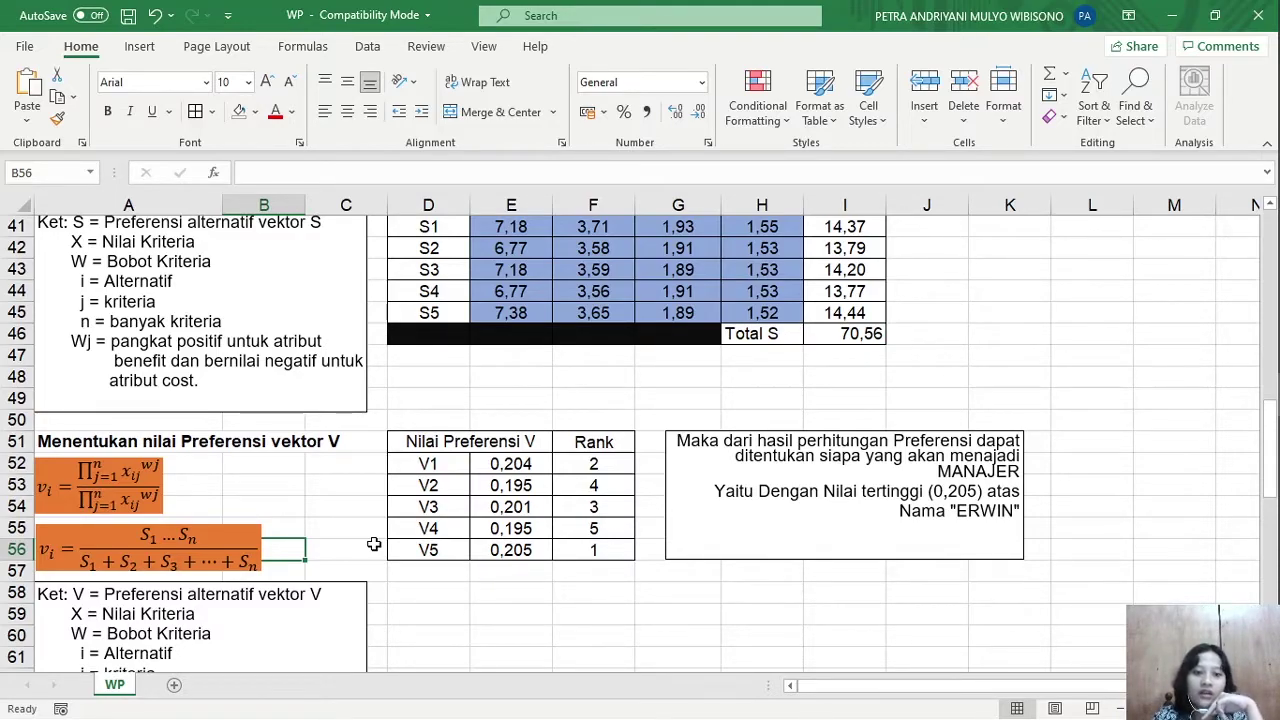
- Inspect the V1 and V2 preference formulas in E52 and E53, tracing their references to the Σ Sn values and Total S
{"action": "left_click", "coordinate": [527, 470]}
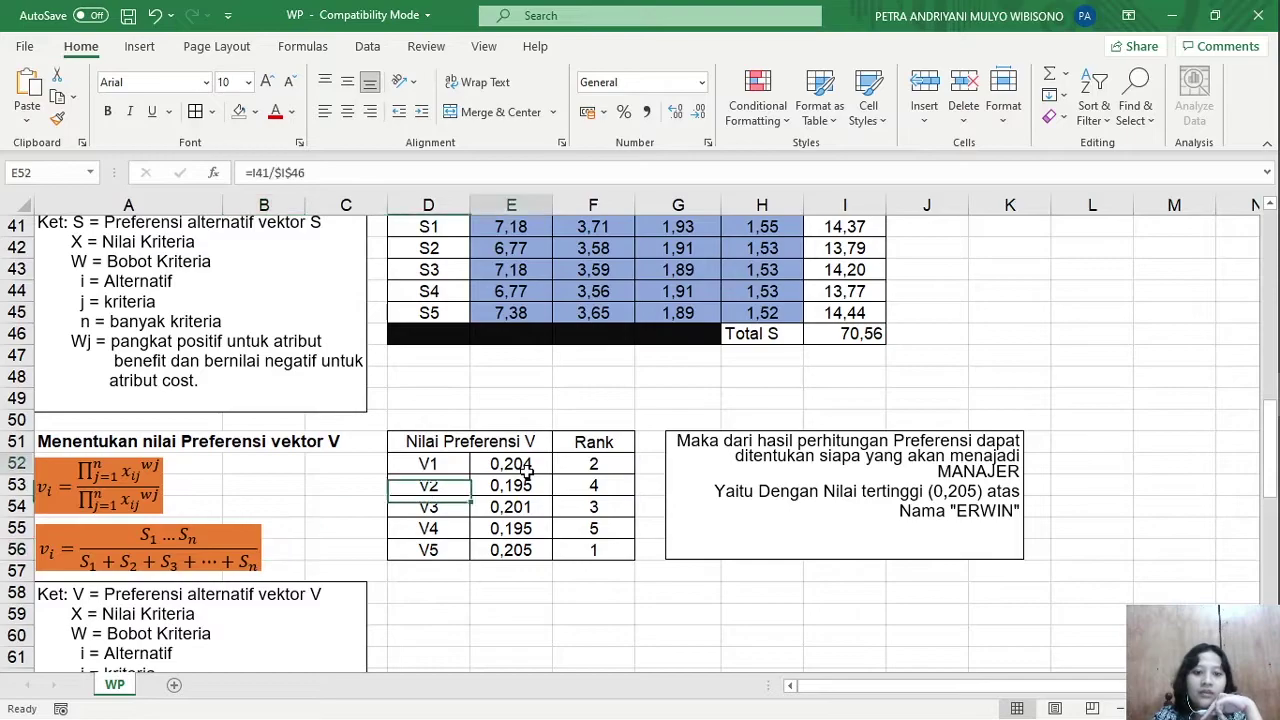
{"action": "scroll", "coordinate": [527, 471], "scroll_direction": "up", "scroll_amount": 1}
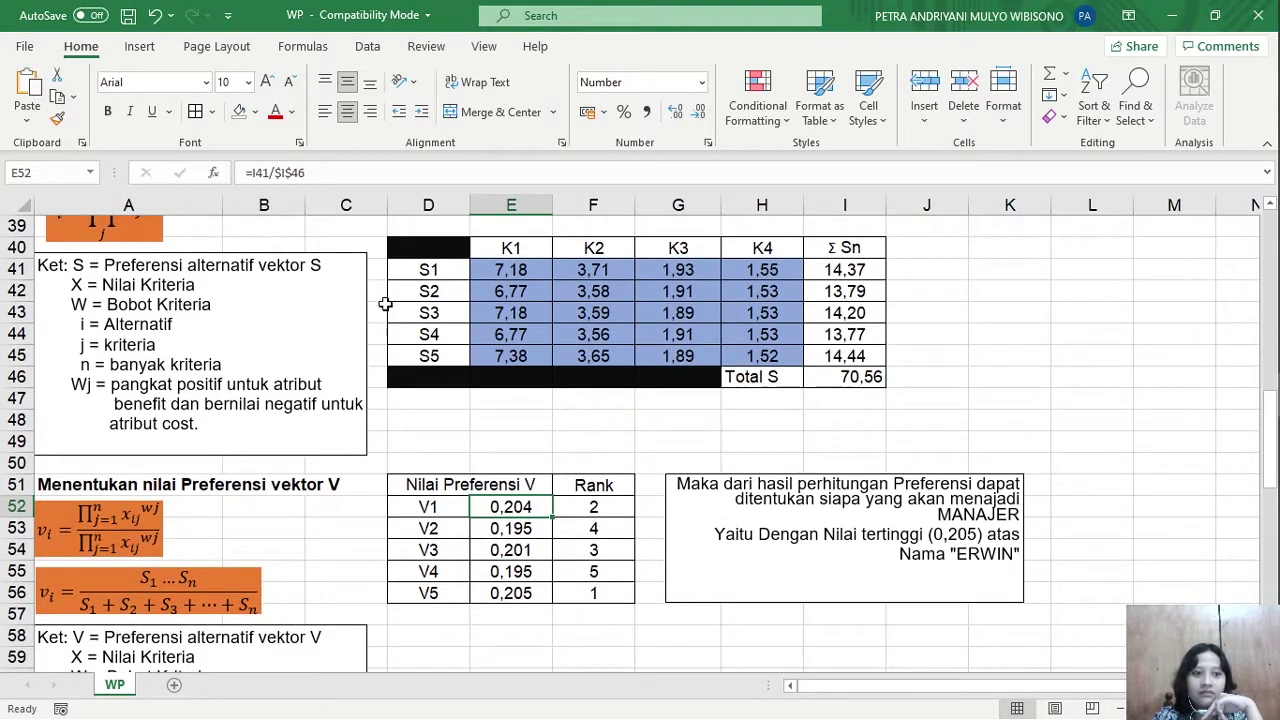
{"action": "left_click", "coordinate": [263, 175]}
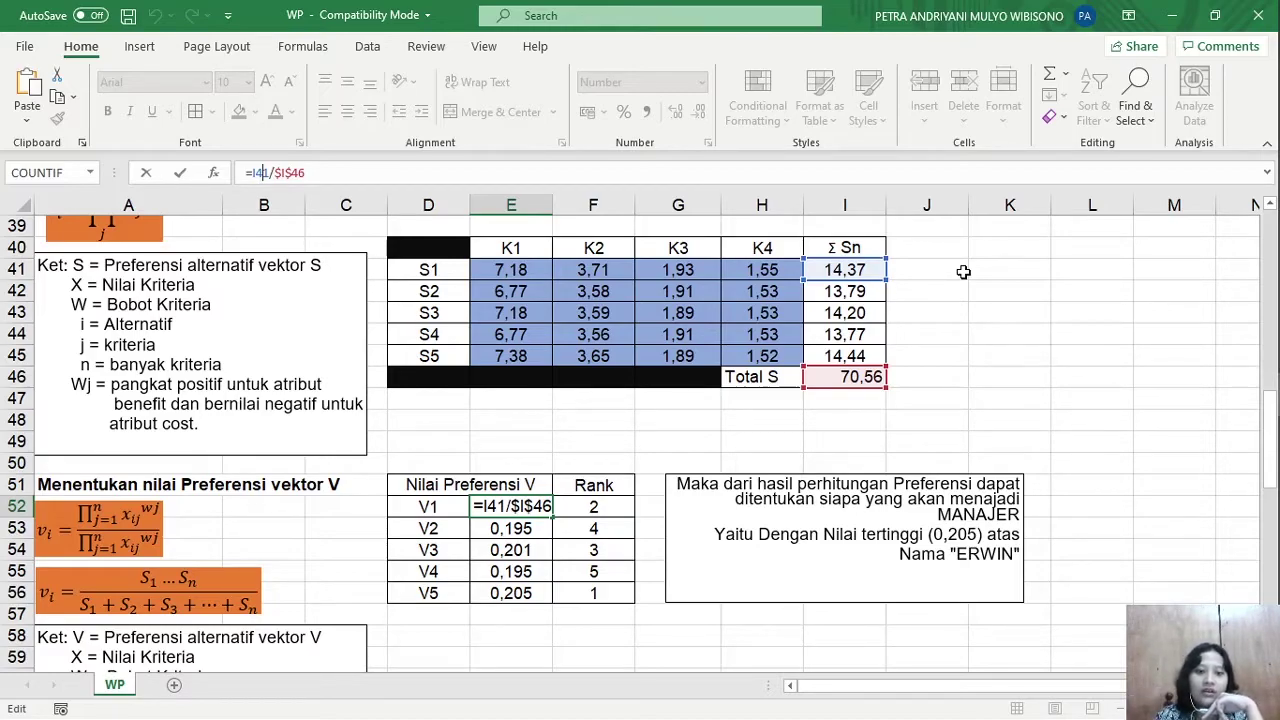
{"action": "key", "text": "Return"}
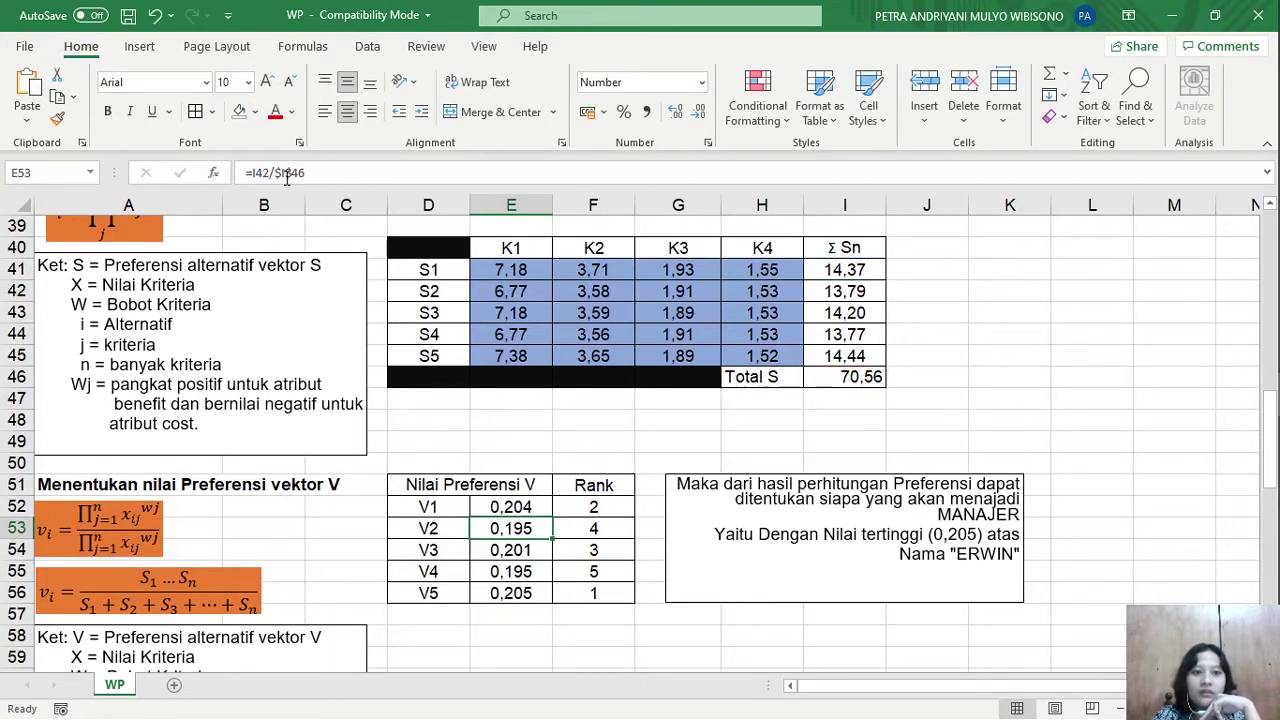
{"action": "left_click", "coordinate": [355, 181]}
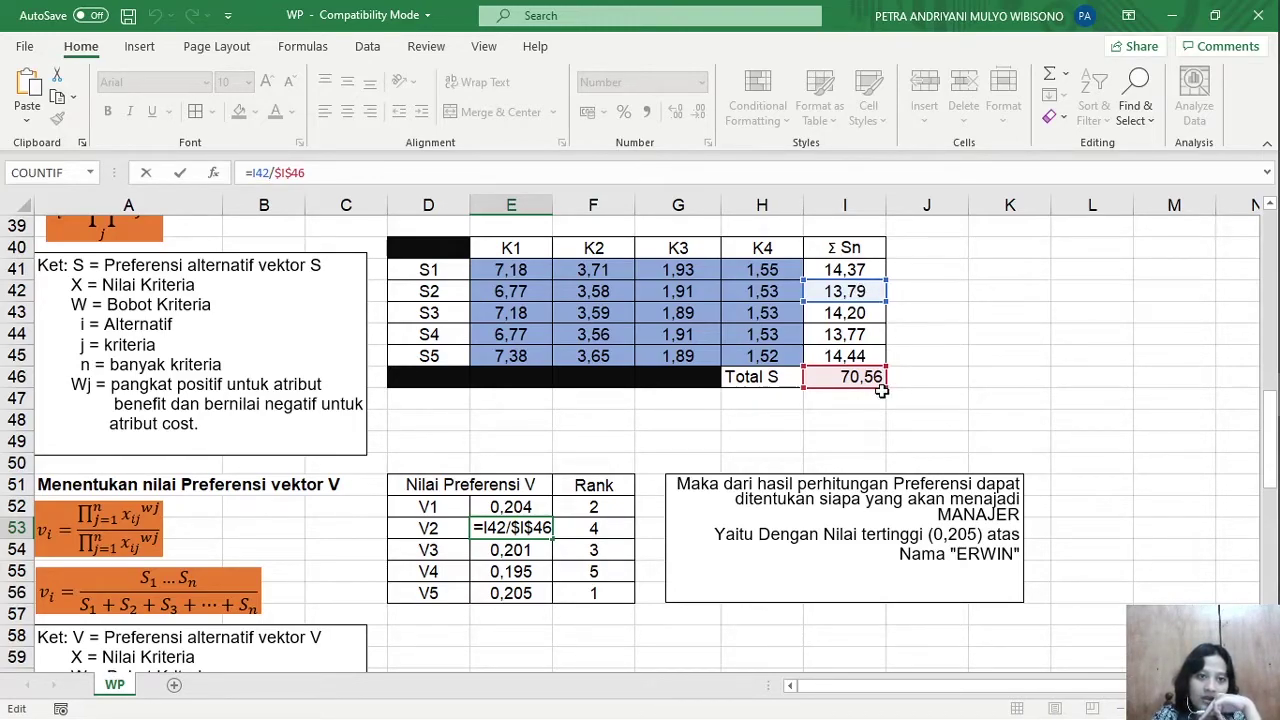
{"action": "left_click", "coordinate": [324, 174]}
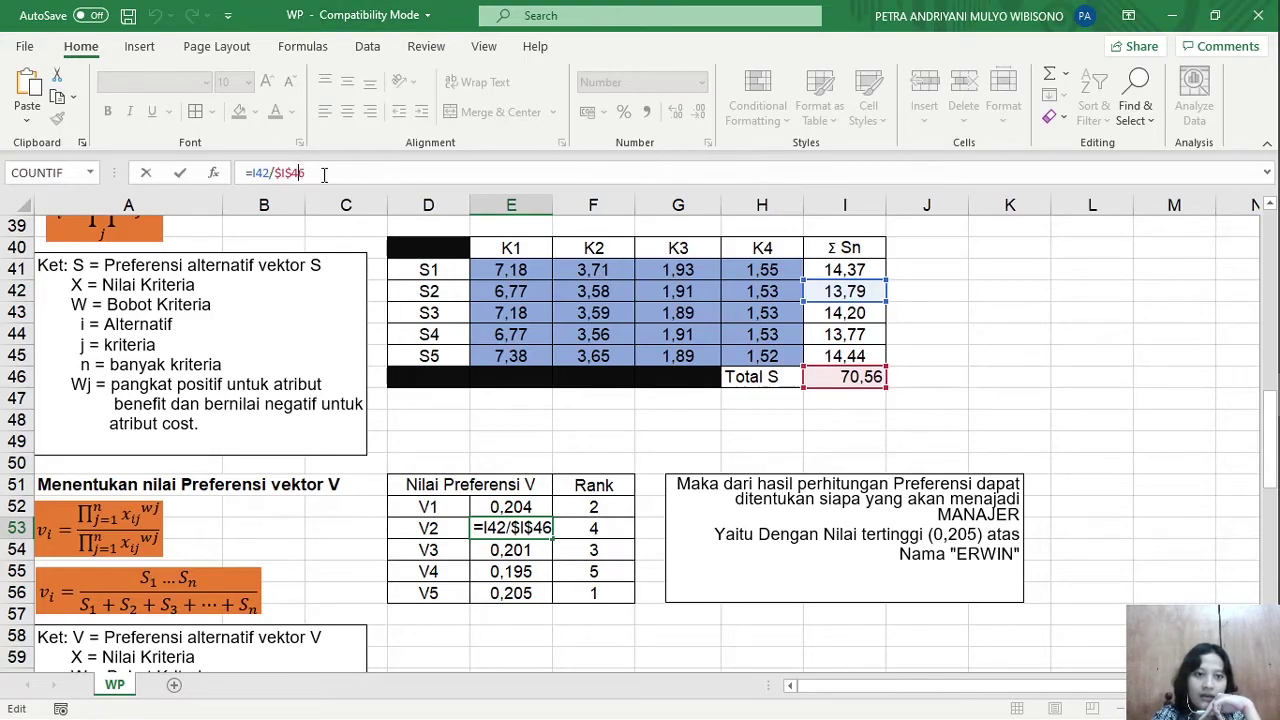
{"action": "key", "text": "Return"}
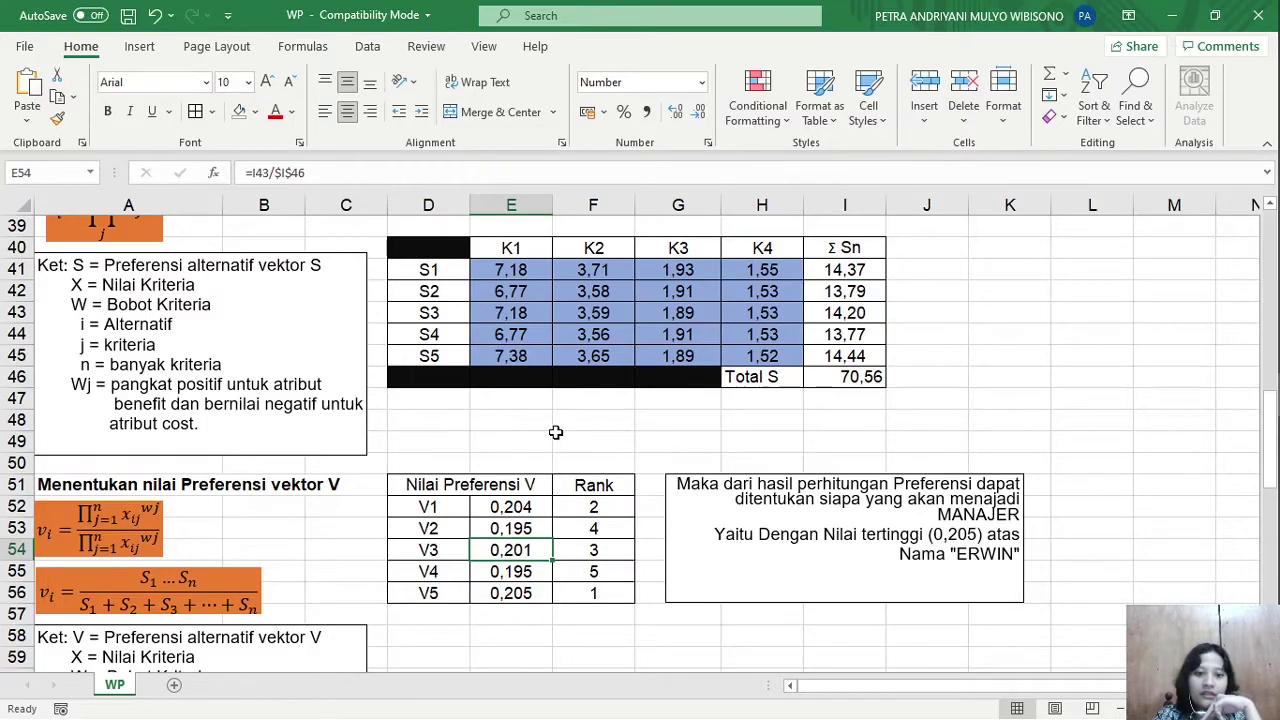
- Check the references in V1's RANK formula in F52 and re-enter its order argument as 0 (Descending)
{"action": "scroll", "coordinate": [556, 432], "scroll_direction": "up", "scroll_amount": 10}
{"action": "scroll", "coordinate": [556, 432], "scroll_direction": "up", "scroll_amount": 3}
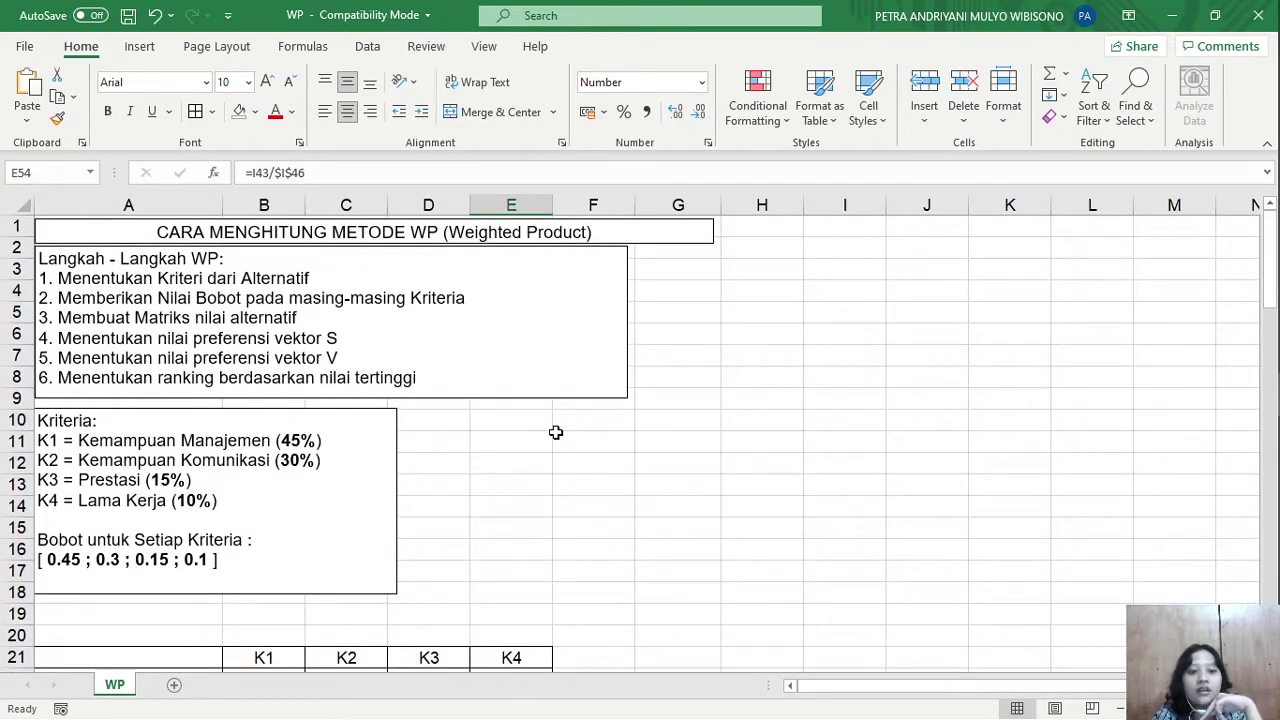
{"action": "scroll", "coordinate": [556, 432], "scroll_direction": "down", "scroll_amount": 8}
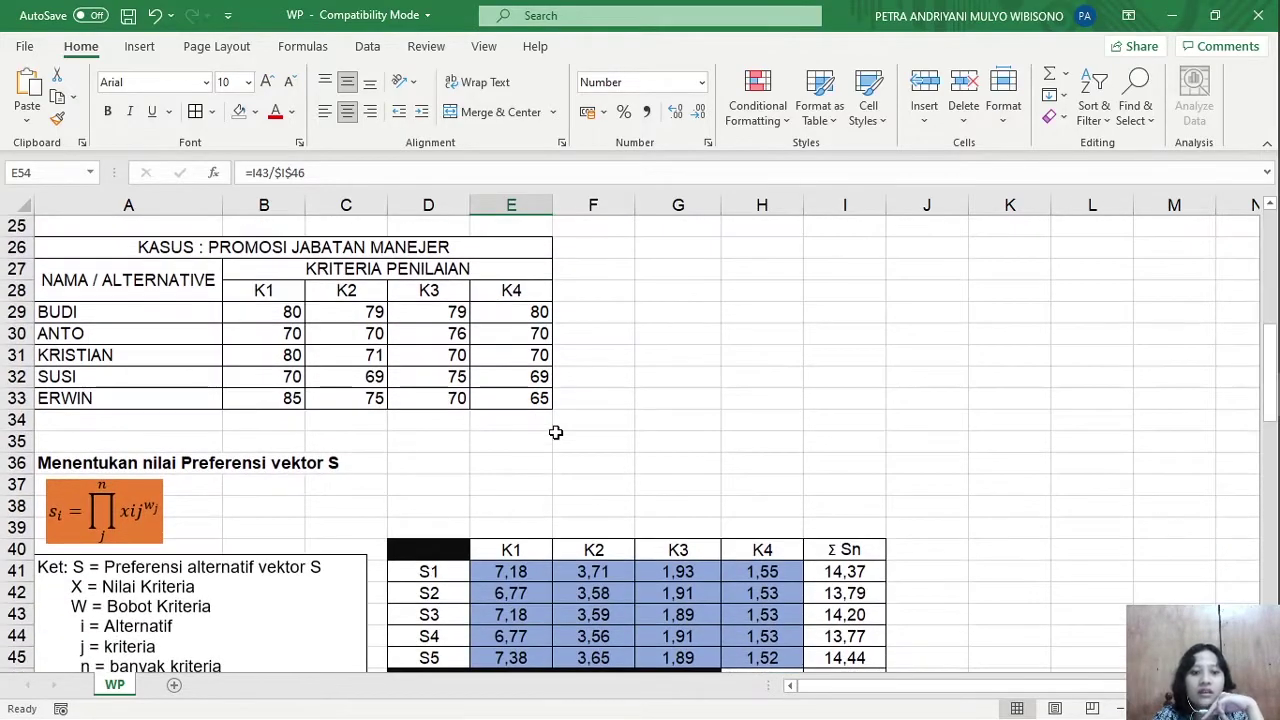
{"action": "scroll", "coordinate": [556, 432], "scroll_direction": "down", "scroll_amount": 5}
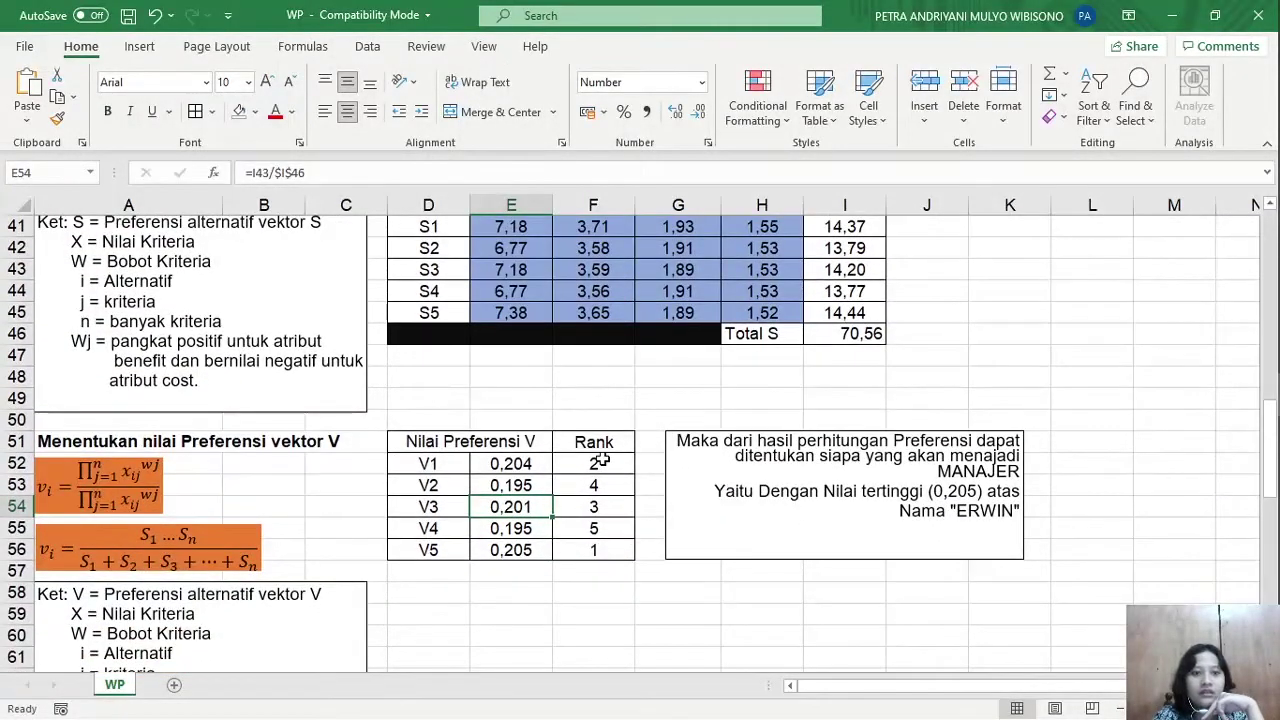
{"action": "left_click", "coordinate": [594, 460]}
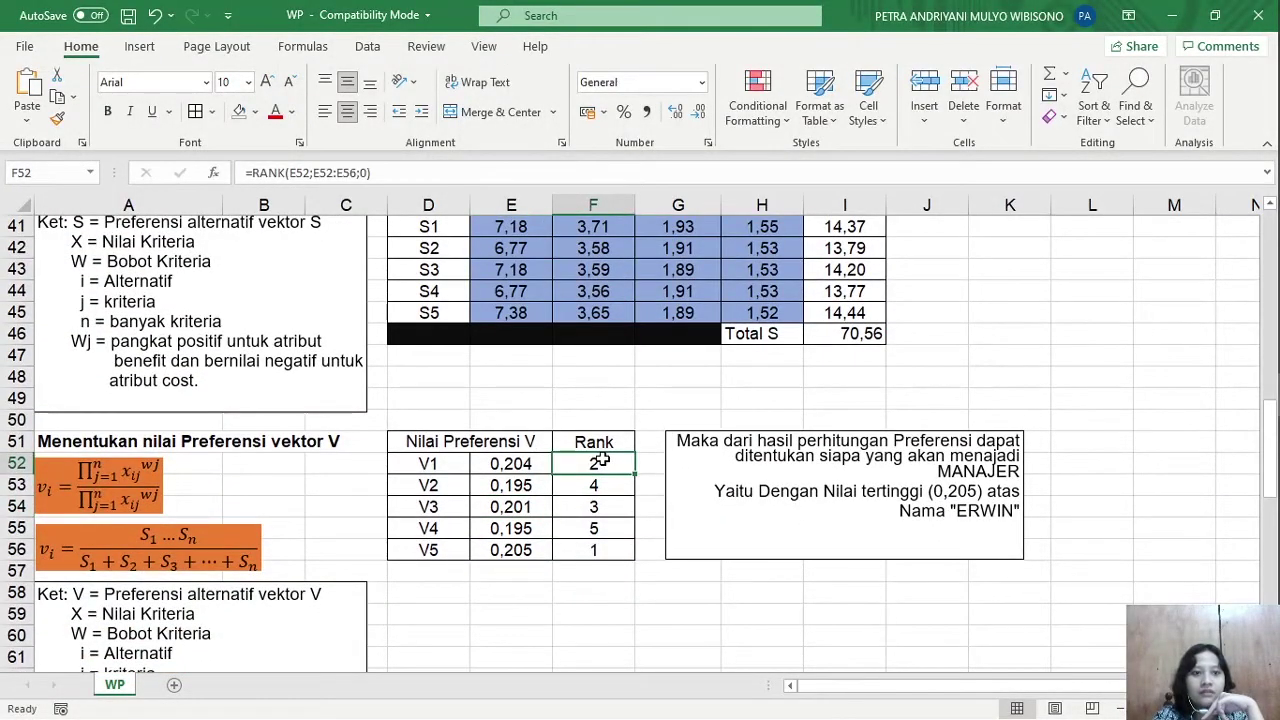
{"action": "left_click", "coordinate": [304, 167]}
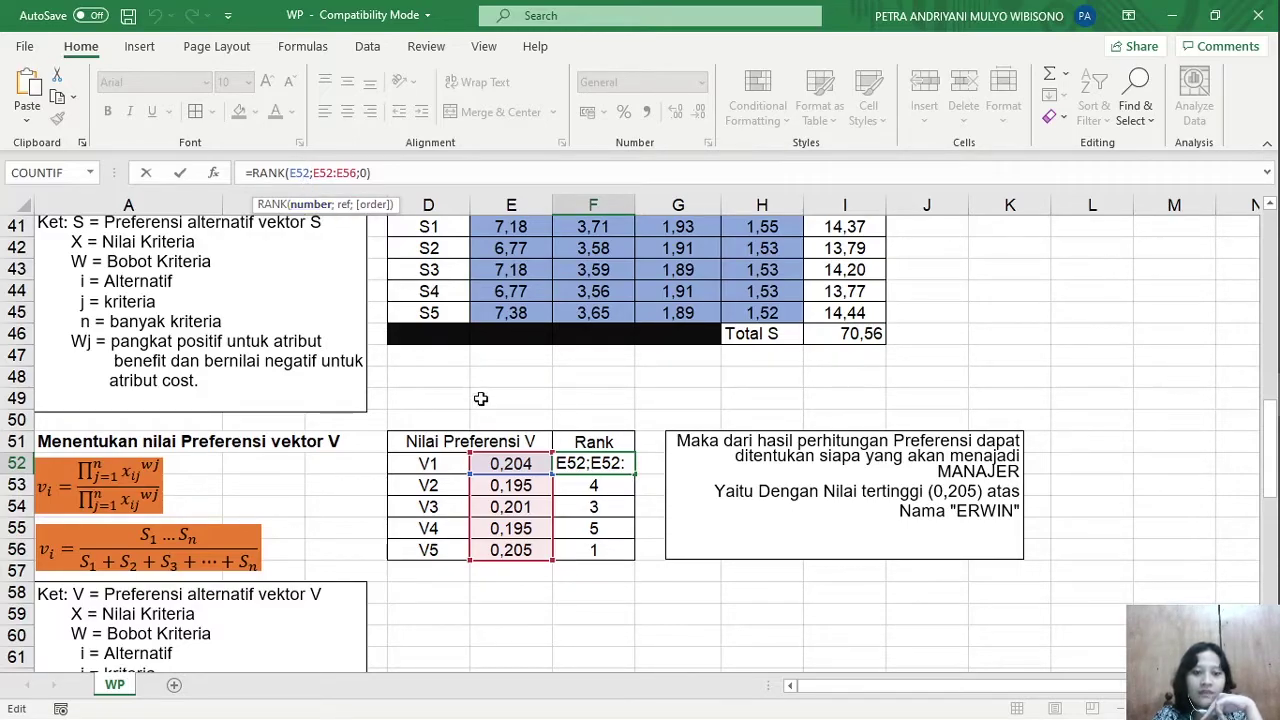
{"action": "left_click", "coordinate": [531, 472]}
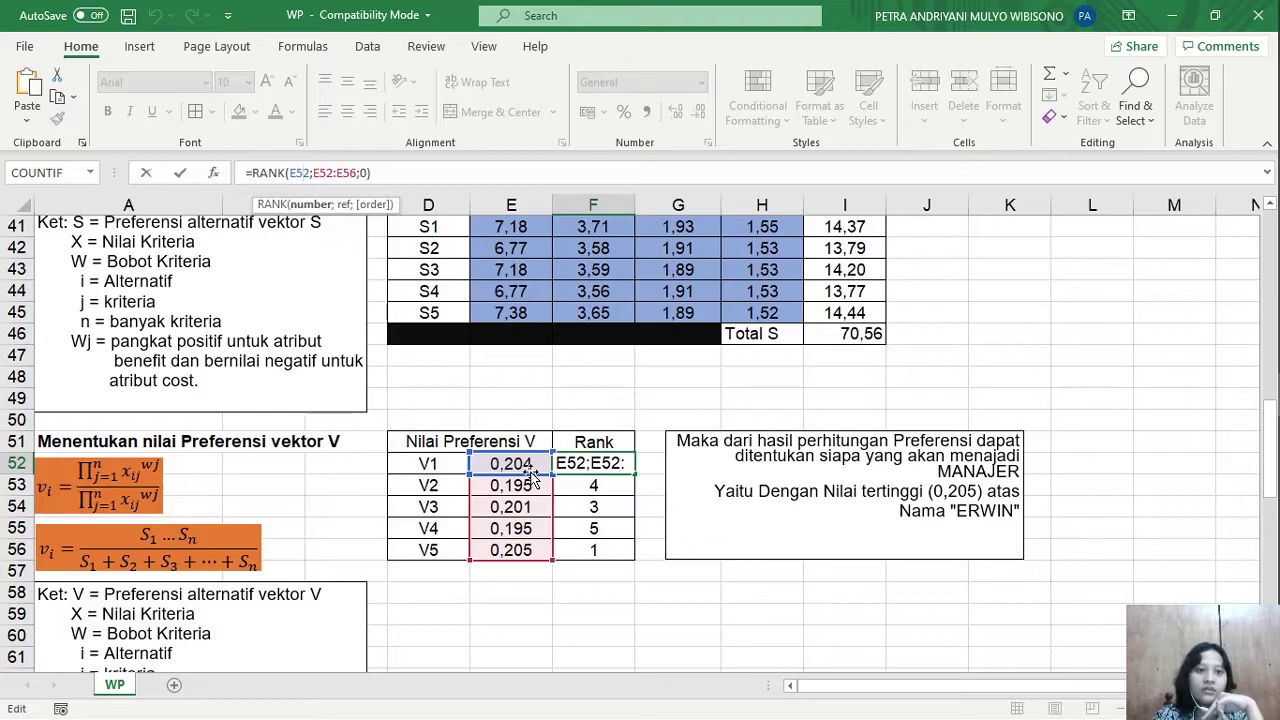
{"action": "left_click", "coordinate": [354, 170]}
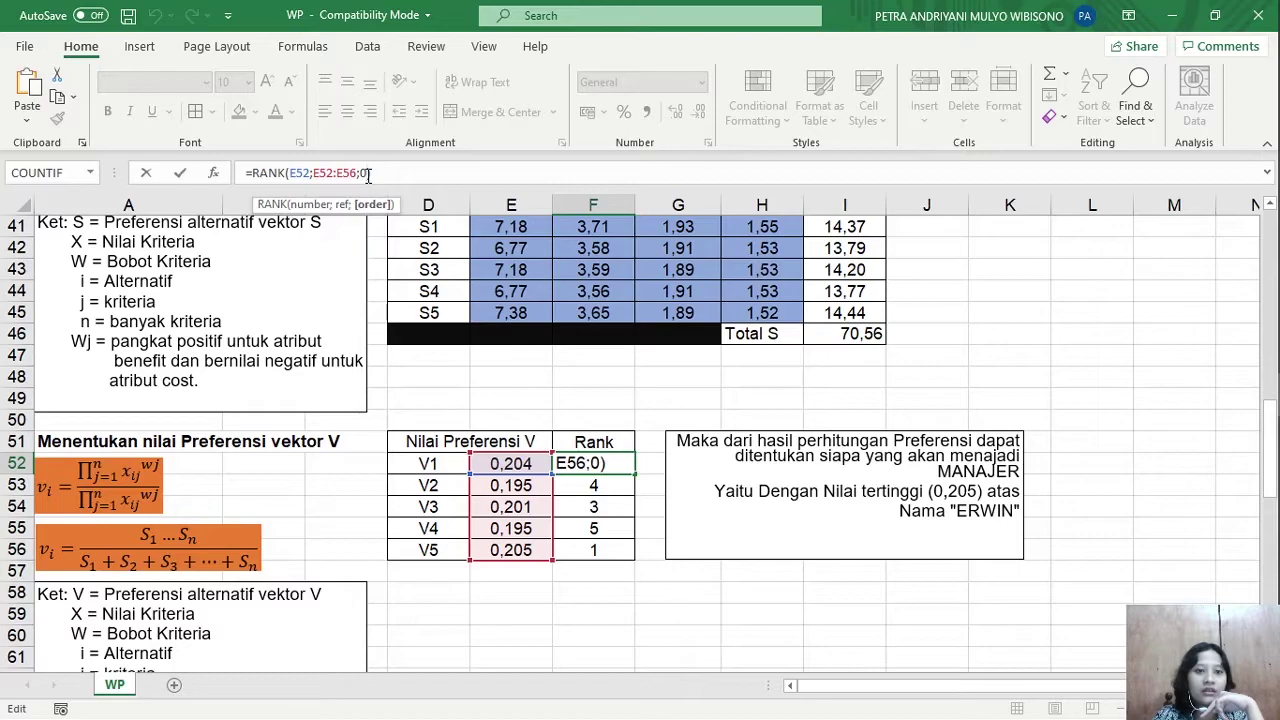
{"action": "key", "text": "BackSpace"}
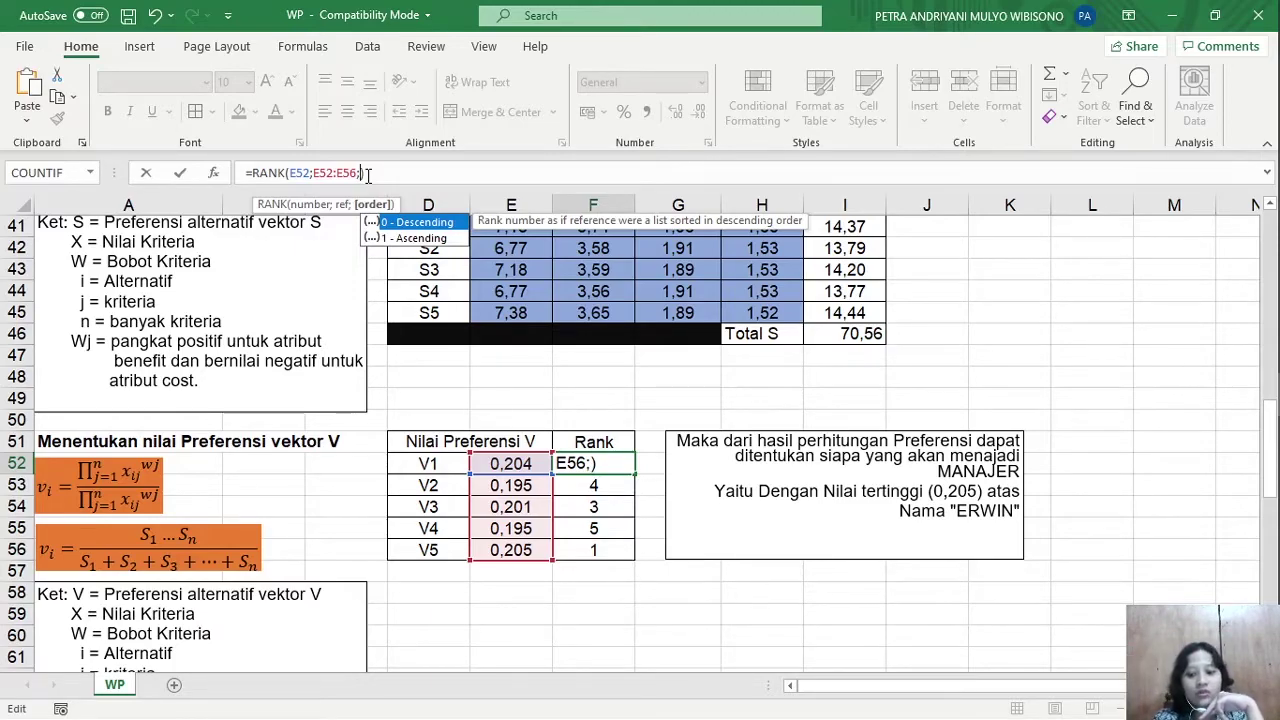
{"action": "type", "text": "0"}
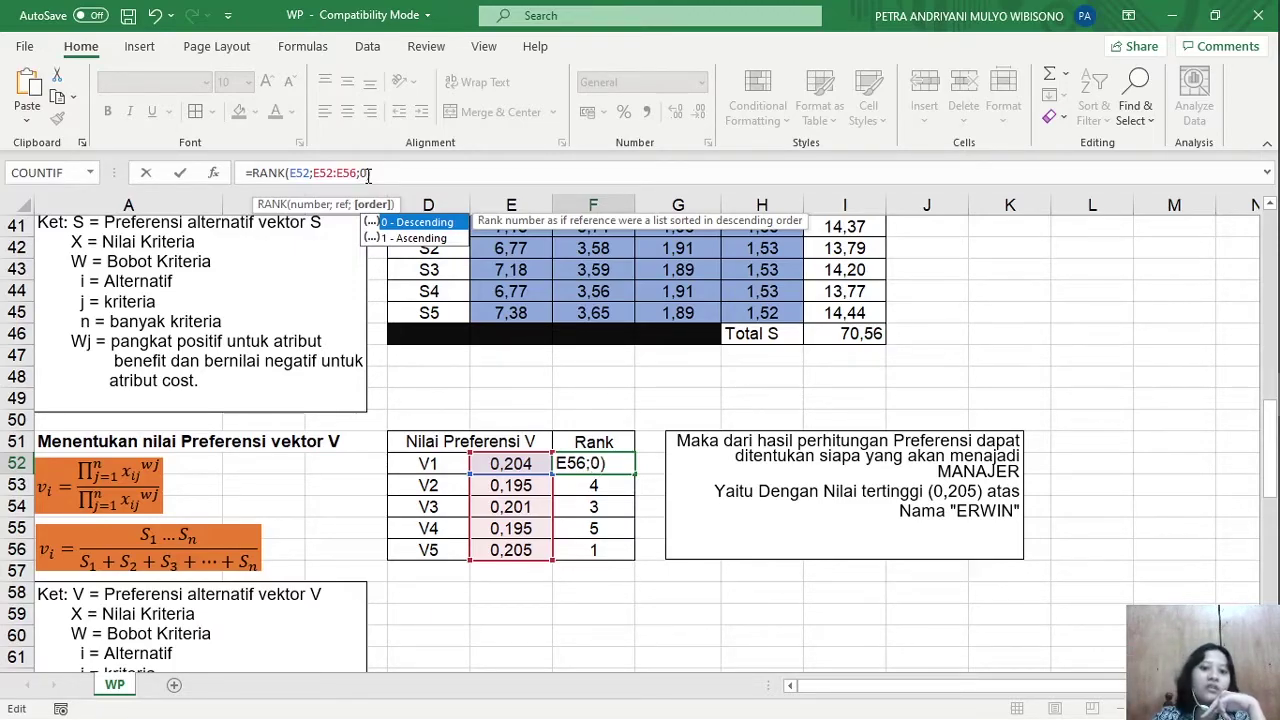
{"action": "key", "text": "Return"}
{"action": "left_click", "coordinate": [596, 458]}
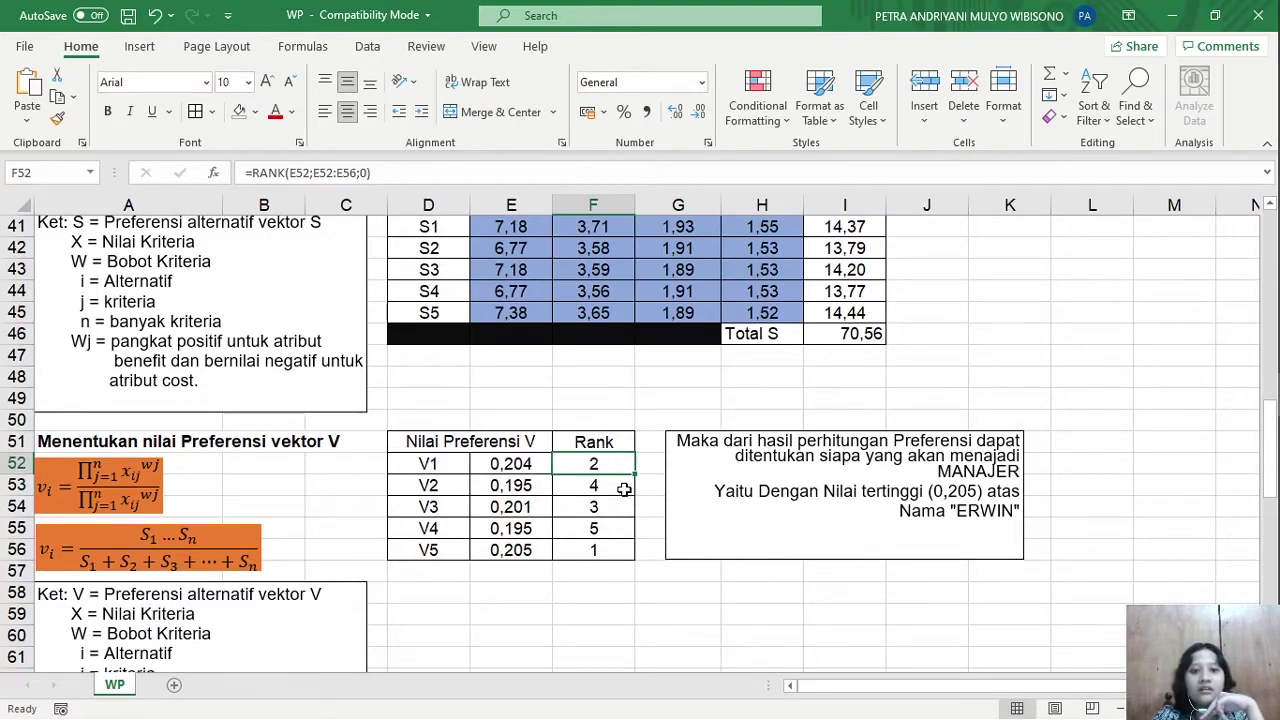
- Check V2's RANK formula in F53, and make the ref range in V1's RANK formula in F52 absolute as $E$52:$E$56
{"action": "left_click", "coordinate": [628, 483]}
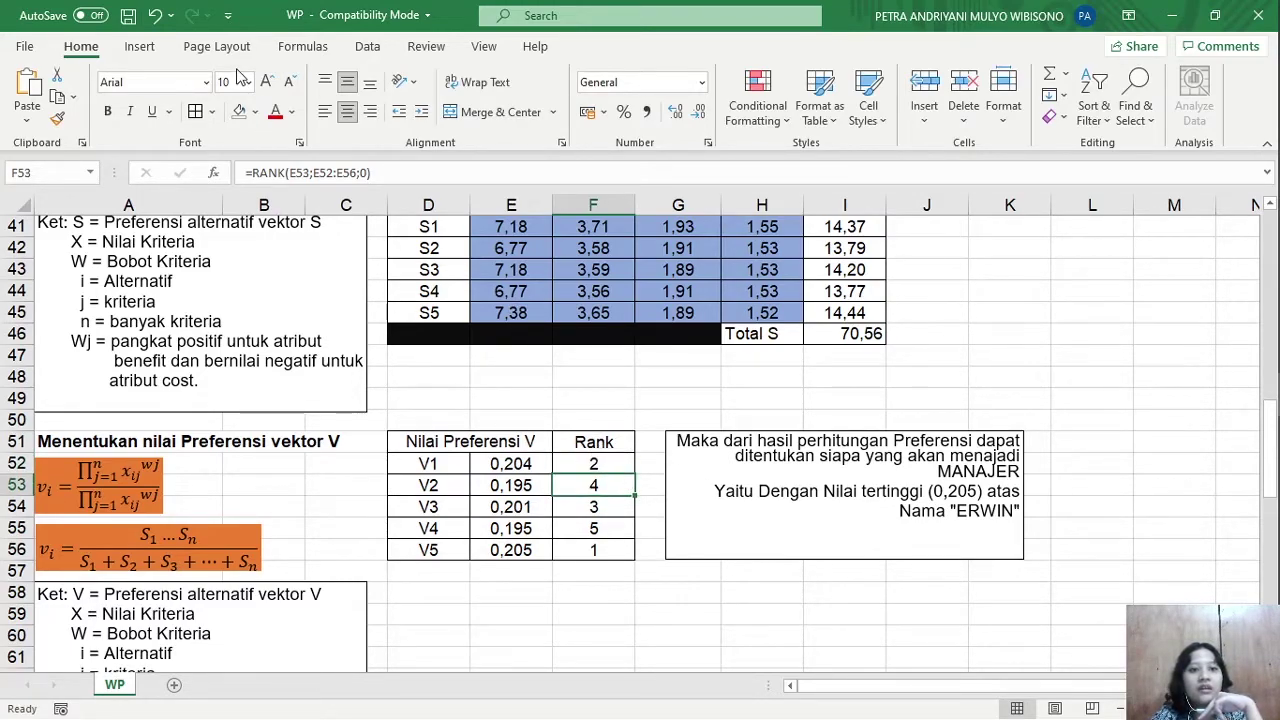
{"action": "left_click", "coordinate": [344, 172]}
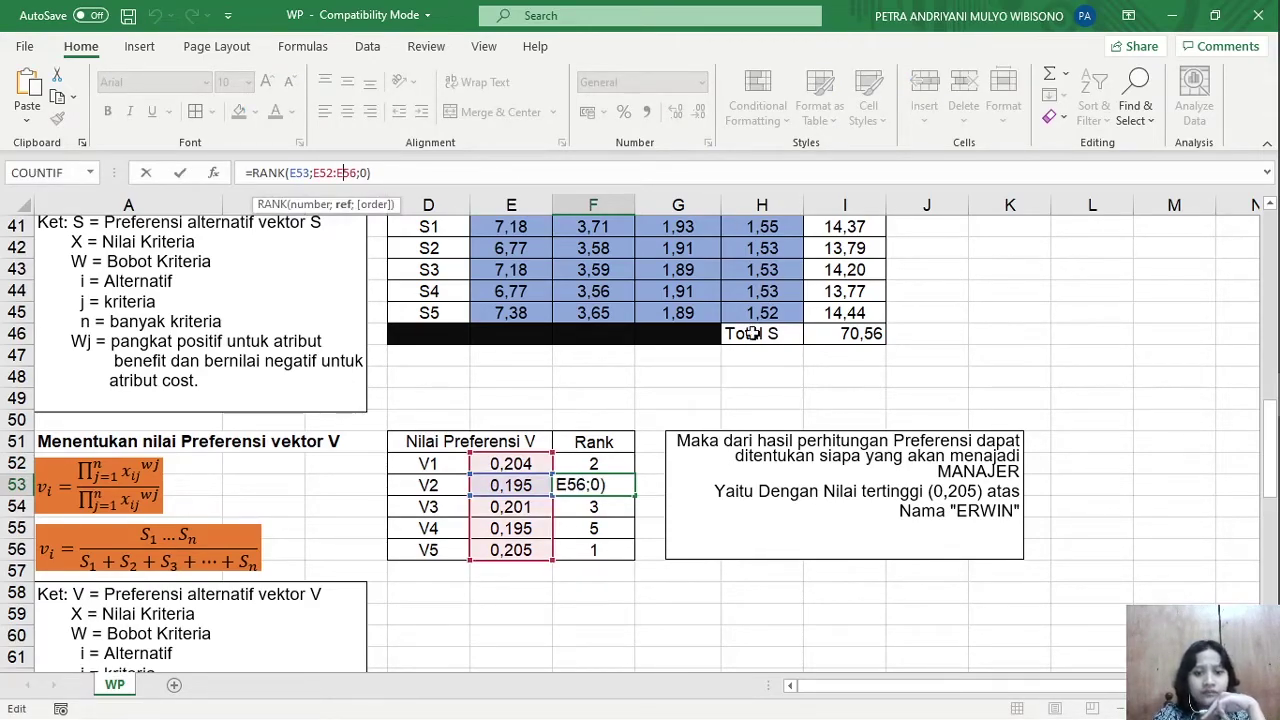
{"action": "left_click", "coordinate": [603, 460]}
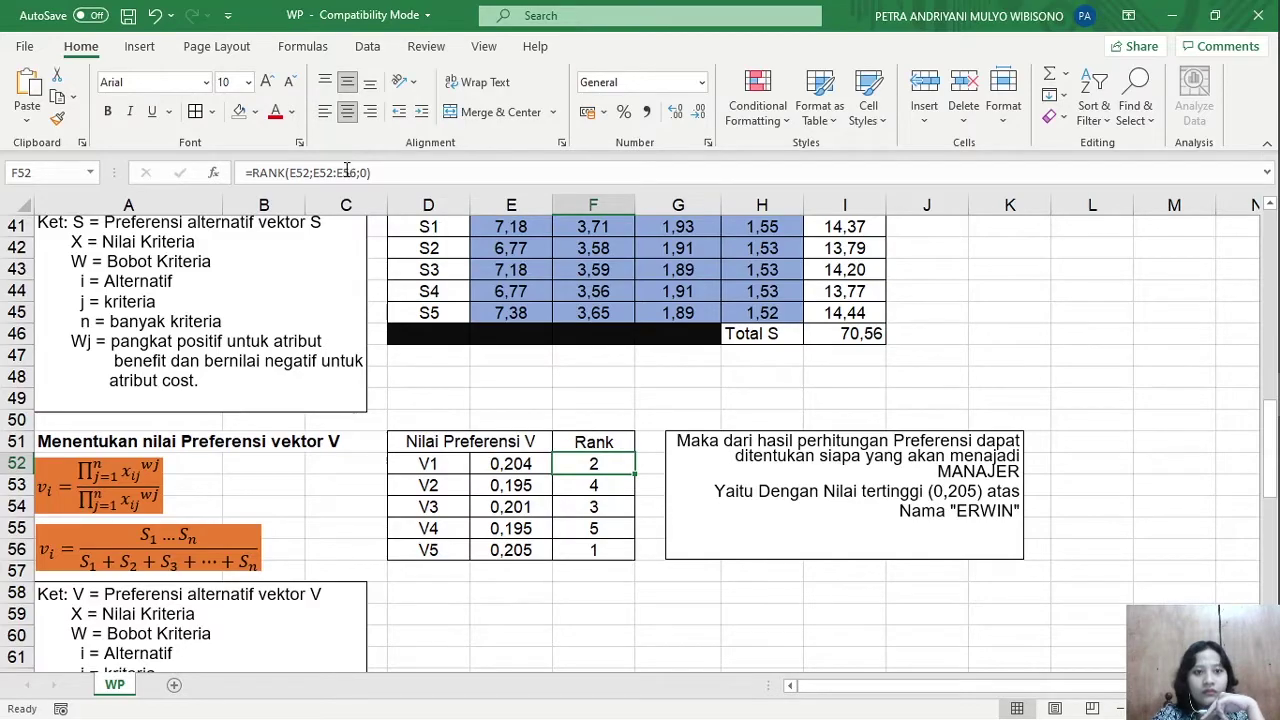
{"action": "left_click", "coordinate": [345, 172]}
{"action": "type", "text": "$"}
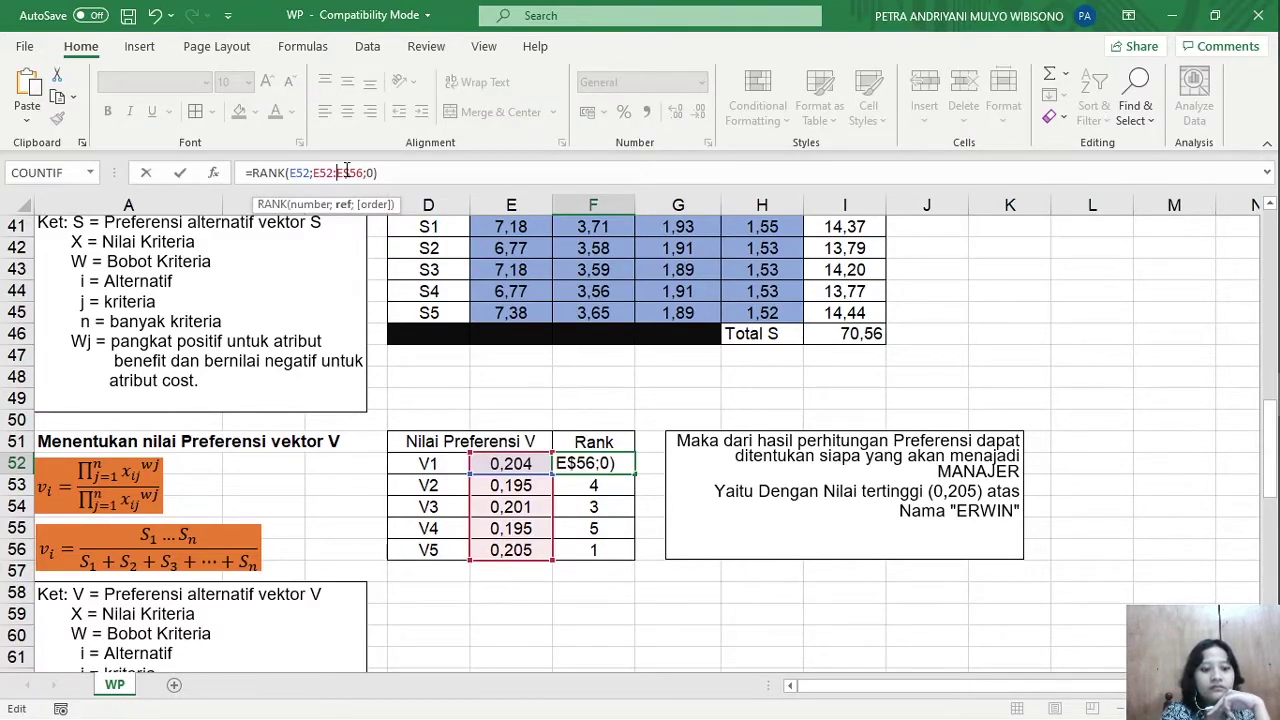
{"action": "key", "text": "Left"}
{"action": "key", "text": "Left"}
{"action": "type", "text": "$E"}
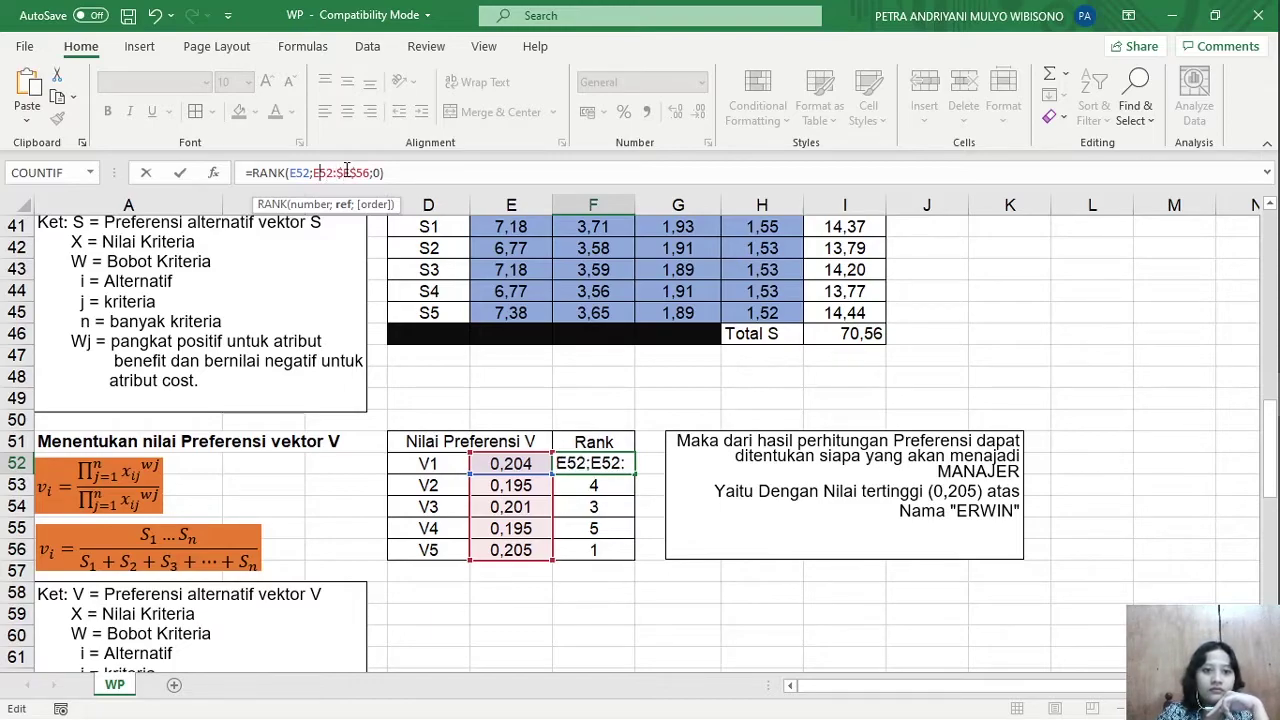
{"action": "type", "text": "$"}
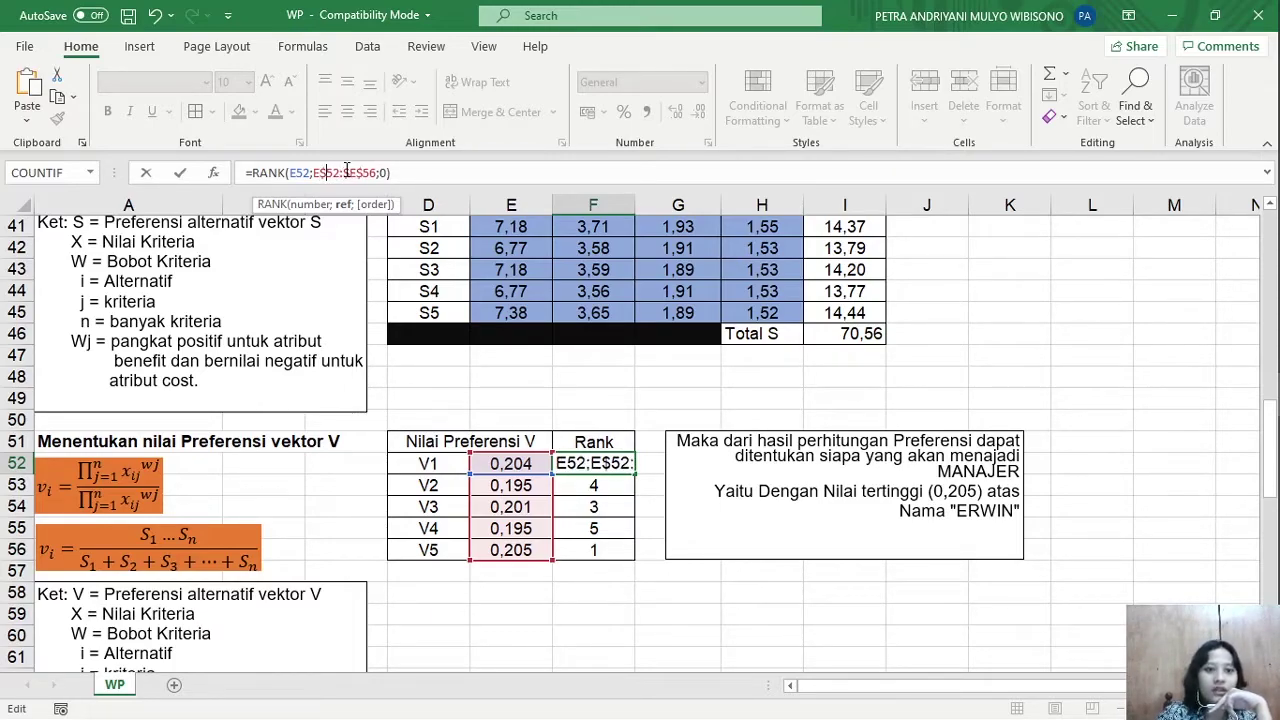
{"action": "key", "text": "Left"}
{"action": "key", "text": "Left"}
{"action": "type", "text": "$"}
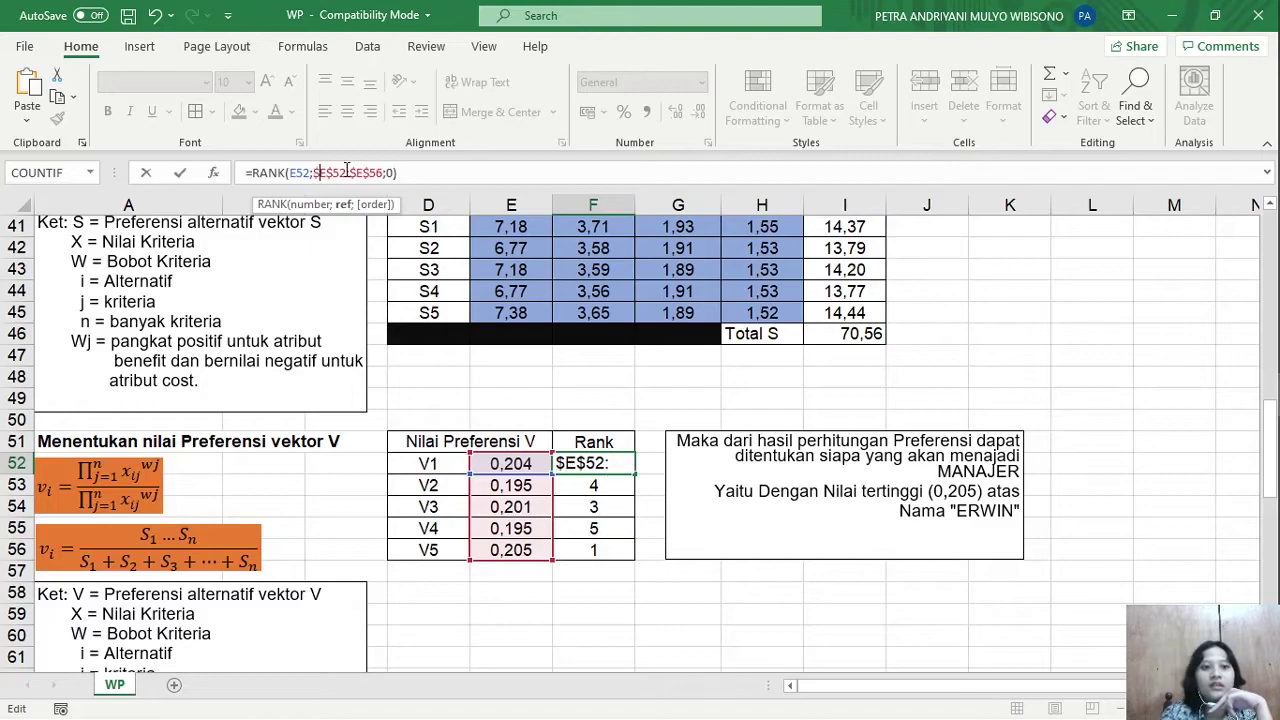
{"action": "key", "text": "Return"}
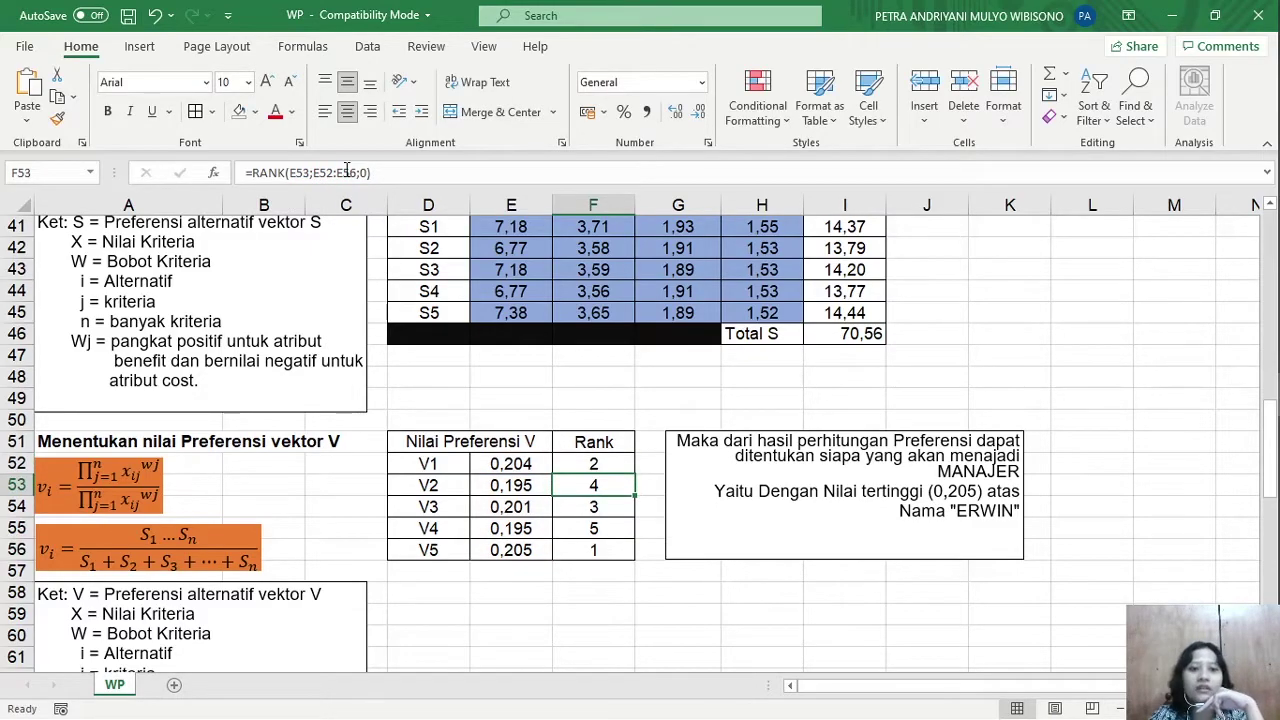
{"action": "left_click", "coordinate": [600, 467]}
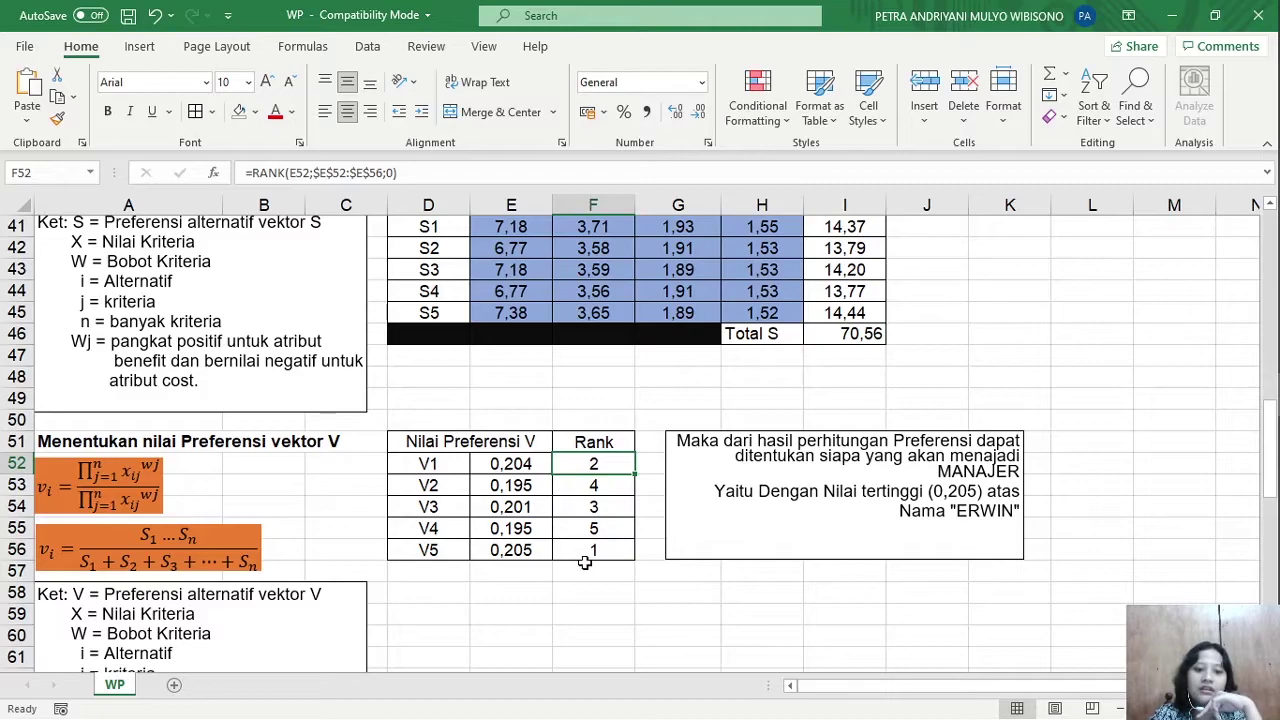
- Inspect V5's preference value in E56 and review the earlier tables, the vector V ranking and the manager conclusion note
{"action": "left_click", "coordinate": [532, 548]}
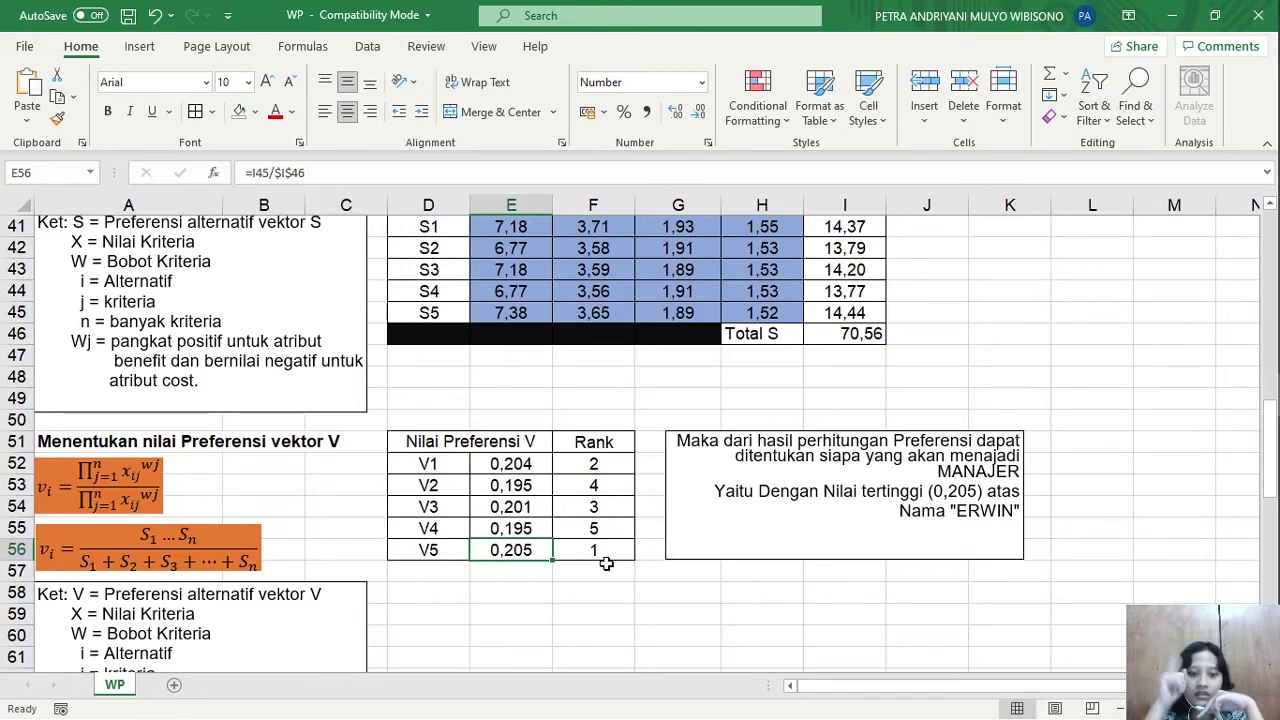
{"action": "scroll", "coordinate": [606, 563], "scroll_direction": "up", "scroll_amount": 8}
{"action": "scroll", "coordinate": [606, 563], "scroll_direction": "down", "scroll_amount": 2}
{"action": "scroll", "coordinate": [606, 563], "scroll_direction": "down", "scroll_amount": 9}
{"action": "scroll", "coordinate": [606, 563], "scroll_direction": "up", "scroll_amount": 1}
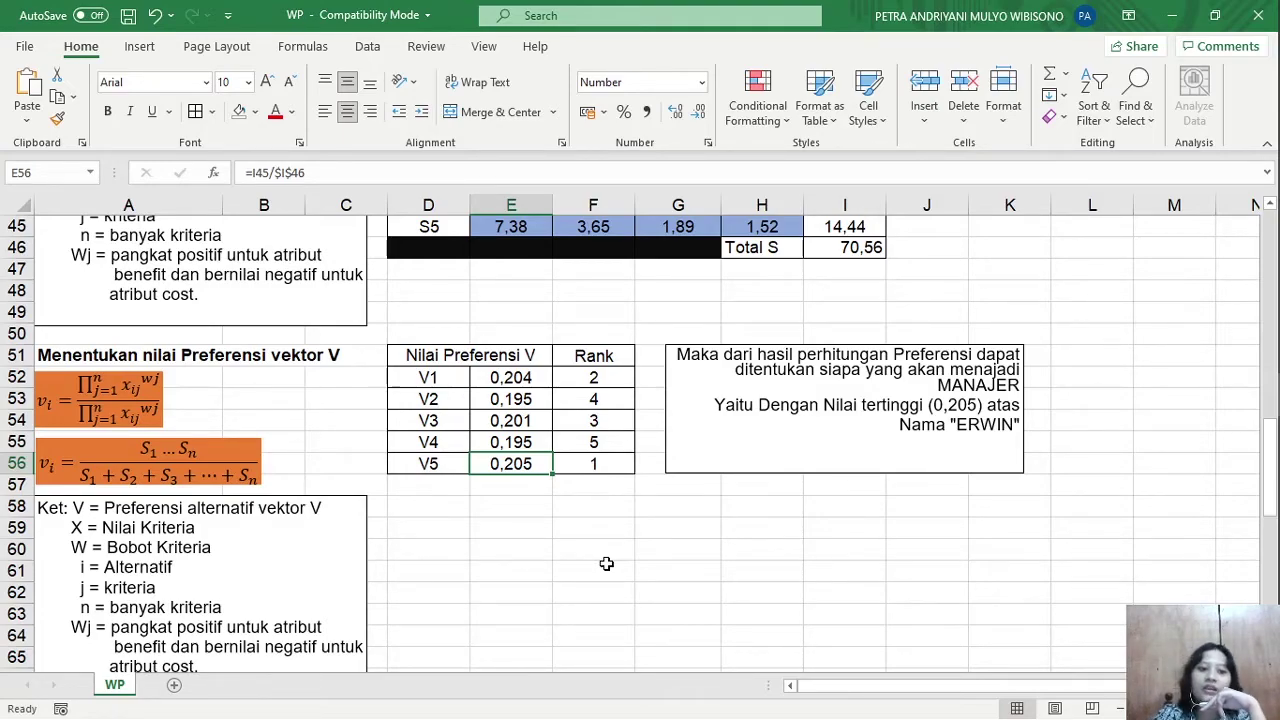
{"action": "scroll", "coordinate": [606, 564], "scroll_direction": "down", "scroll_amount": 1}
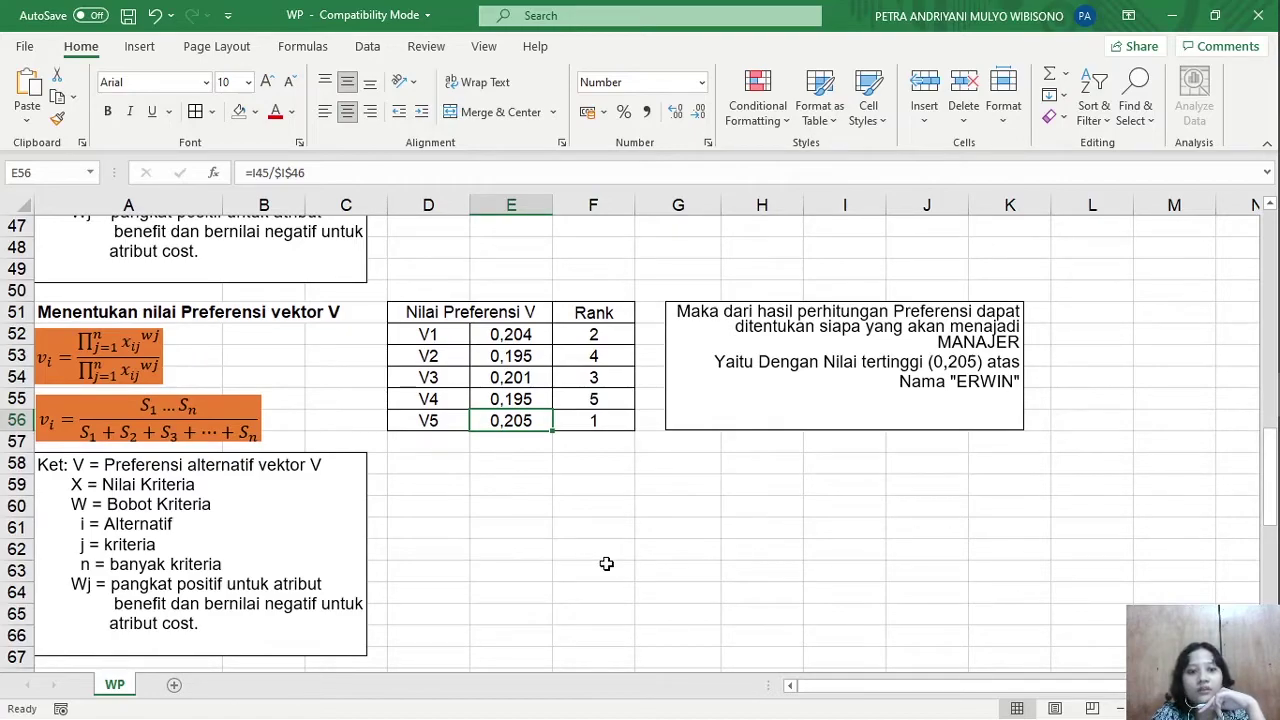